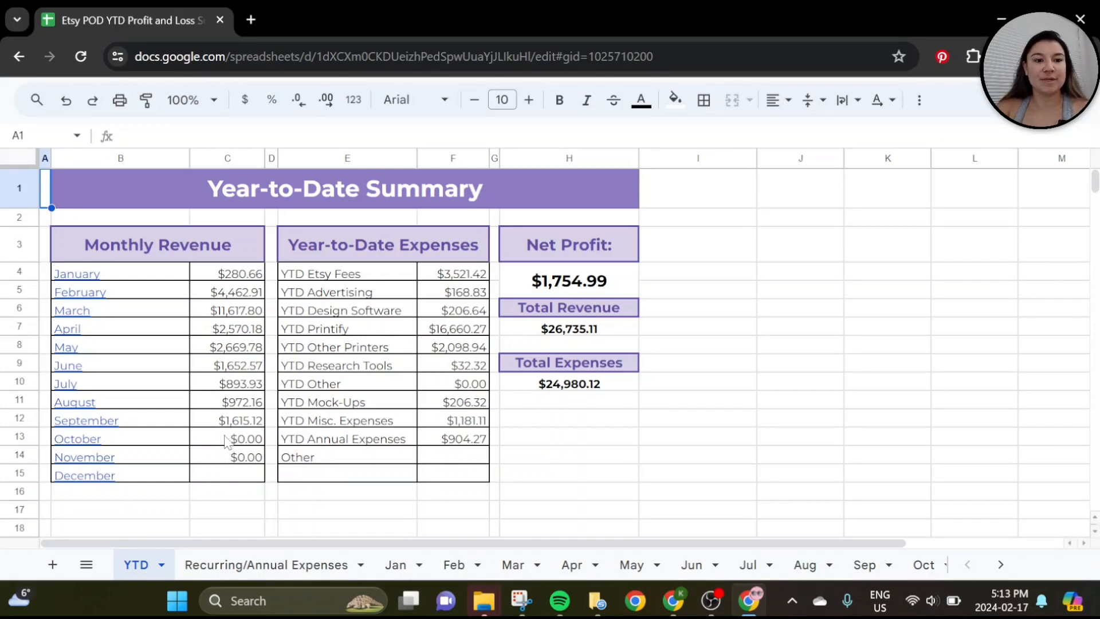
Step: Examine the Year-to-Date Summary: the January link and the formulas behind Net Profit, Total Revenue and Total Expenses
left_click(85, 281)
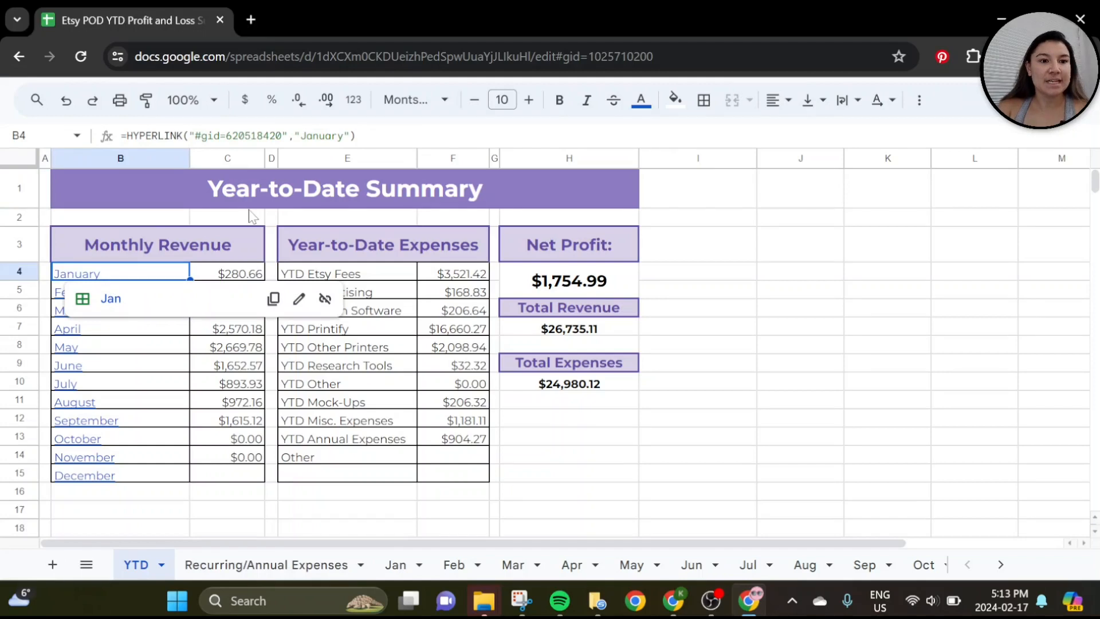
left_click(254, 221)
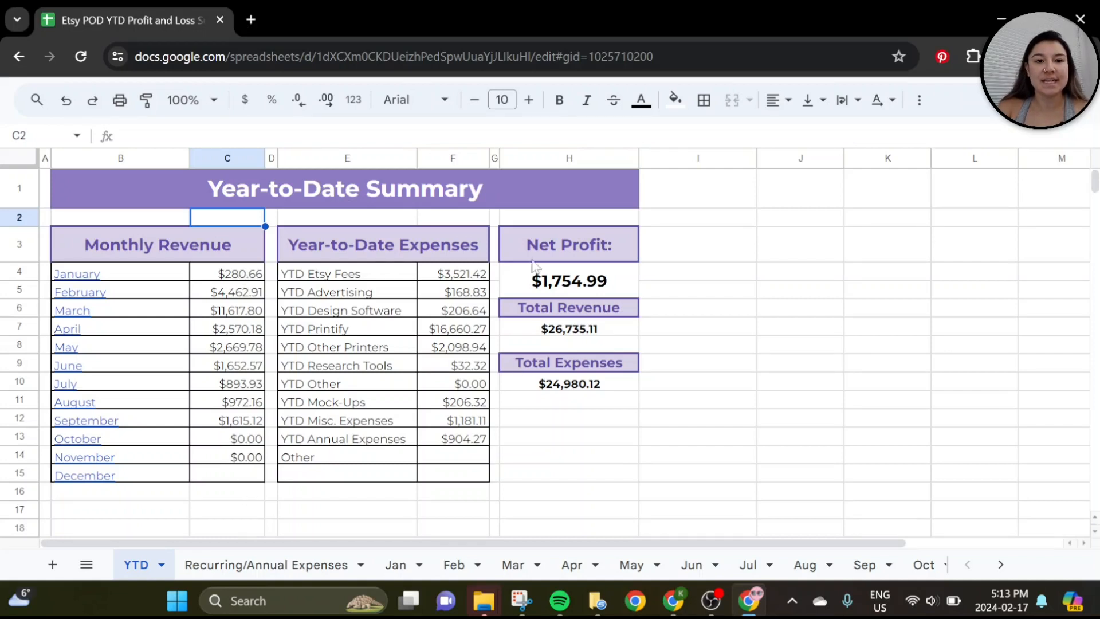
left_click(573, 282)
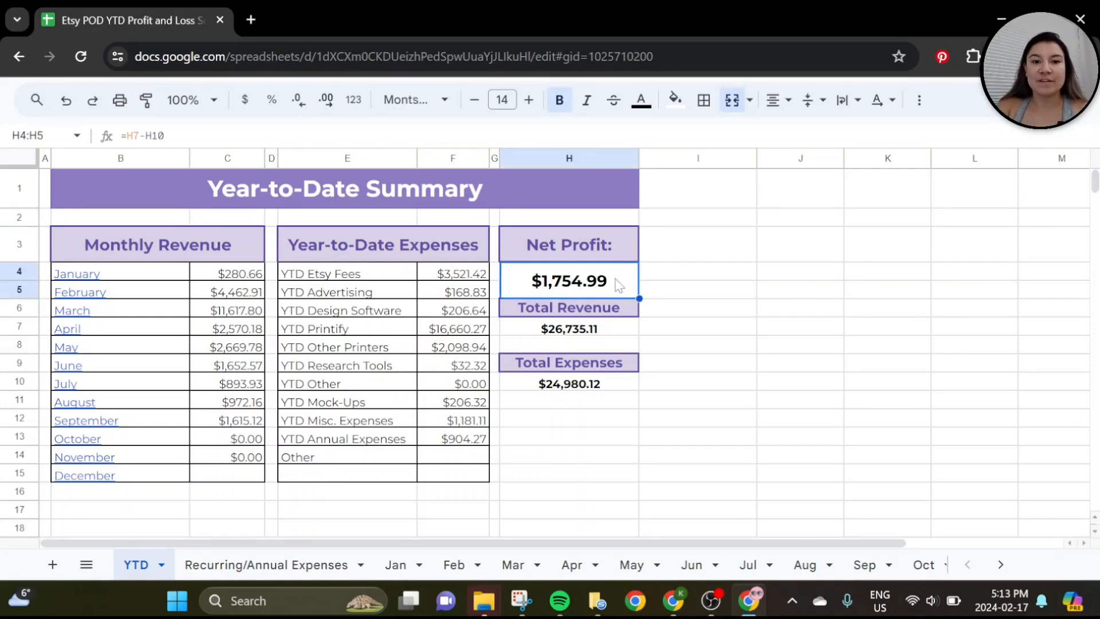
left_click(612, 328)
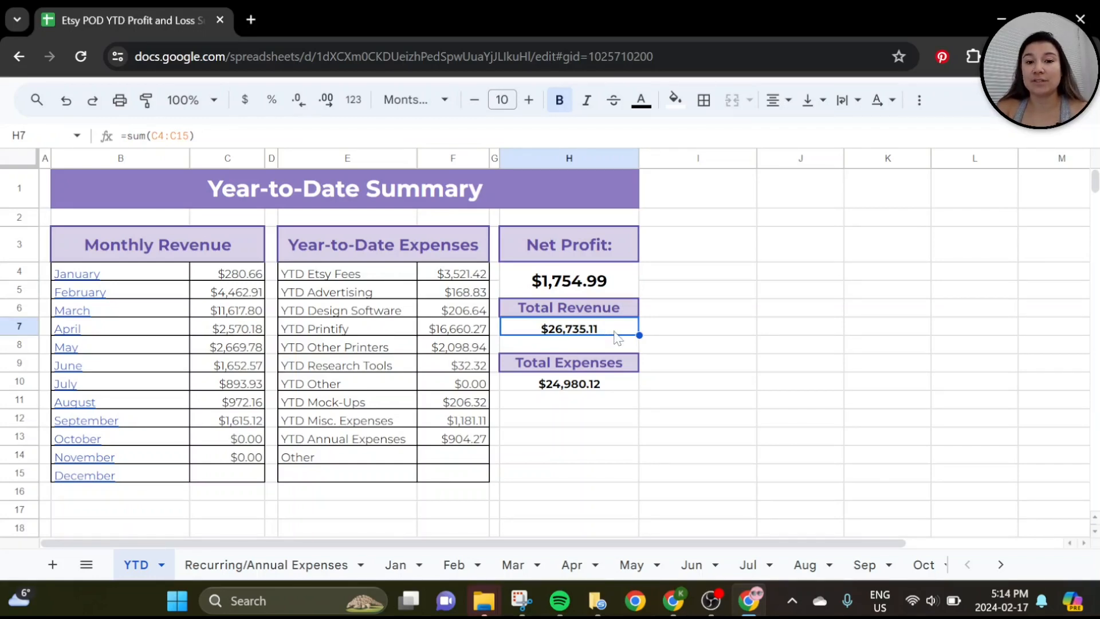
left_click(621, 382)
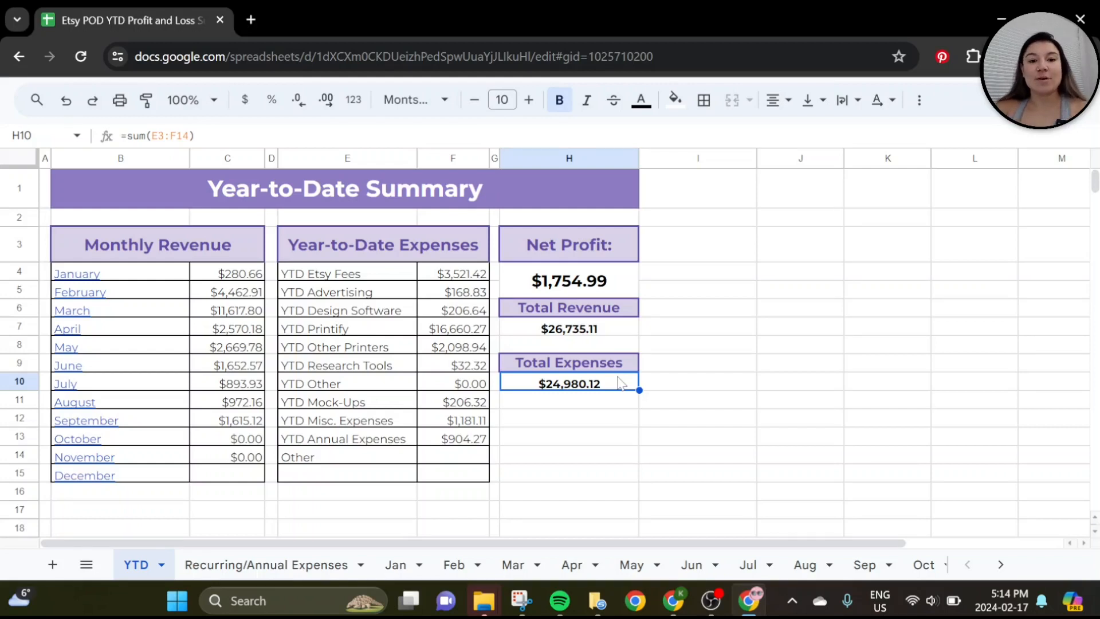
left_click(615, 330)
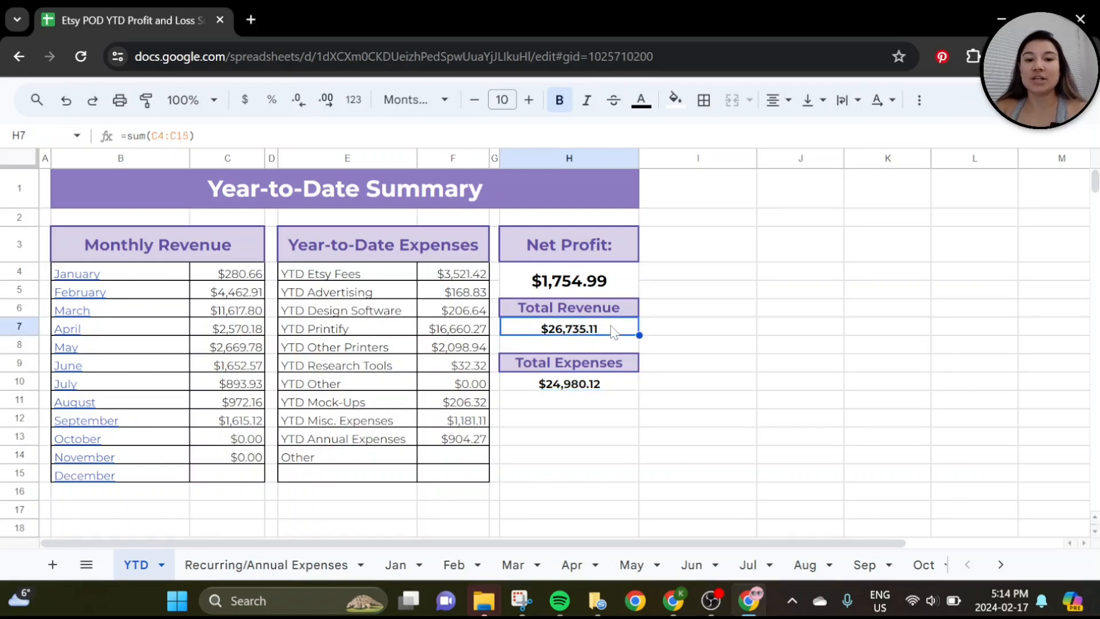
left_click(616, 292)
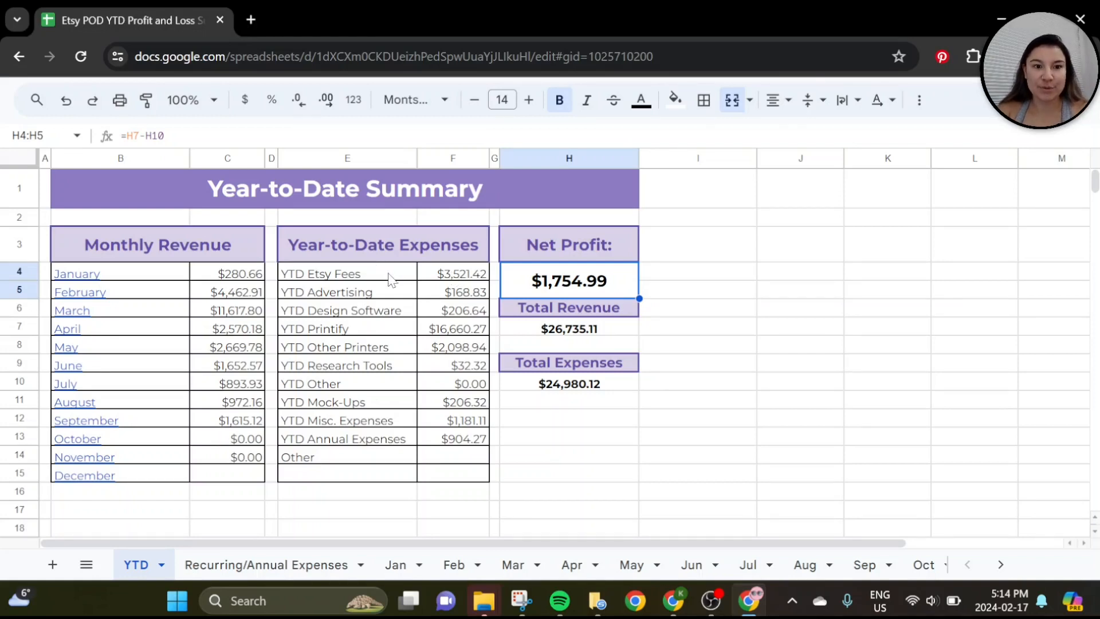
Step: Open the Recurring/Annual Expenses sheet and examine Canva's monthly amount, its annual cost formula and the Annual Expenses entries
left_click(397, 566)
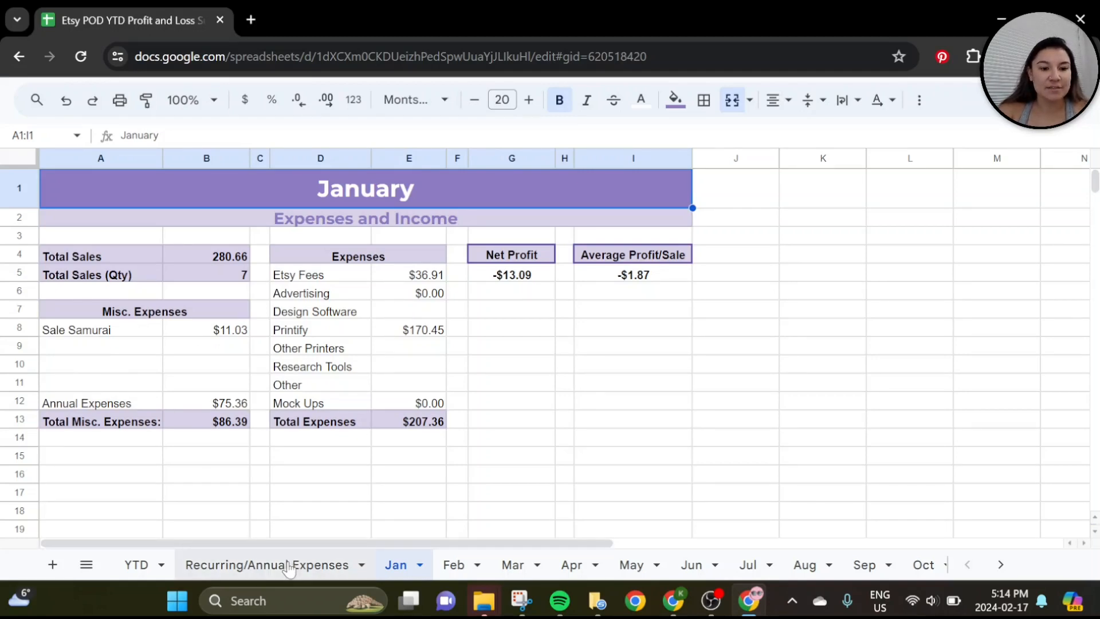
left_click(289, 566)
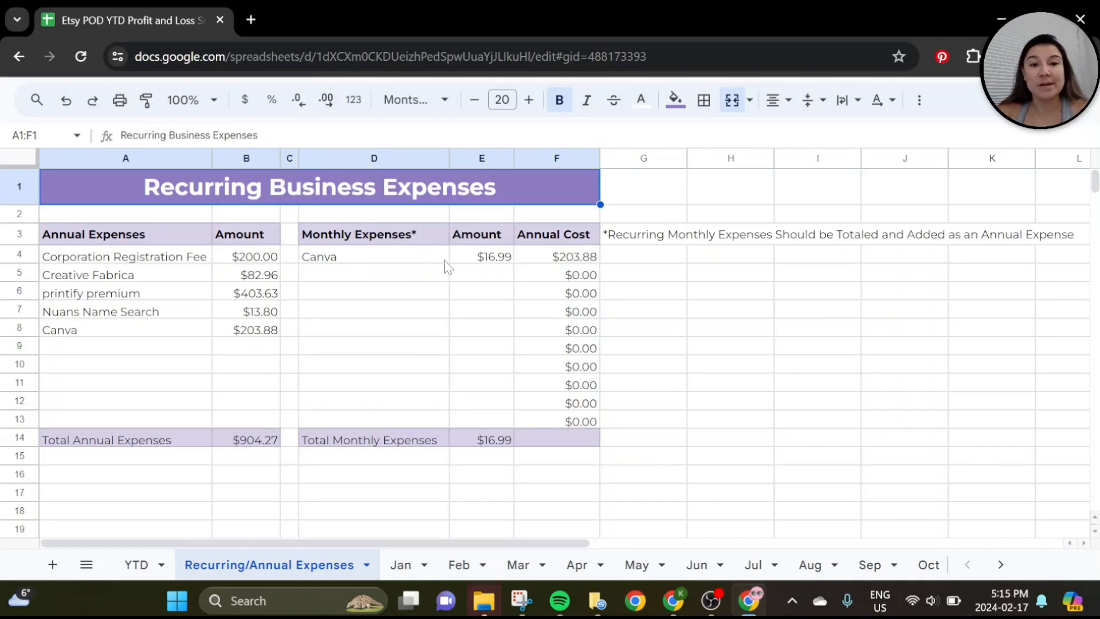
left_click(491, 263)
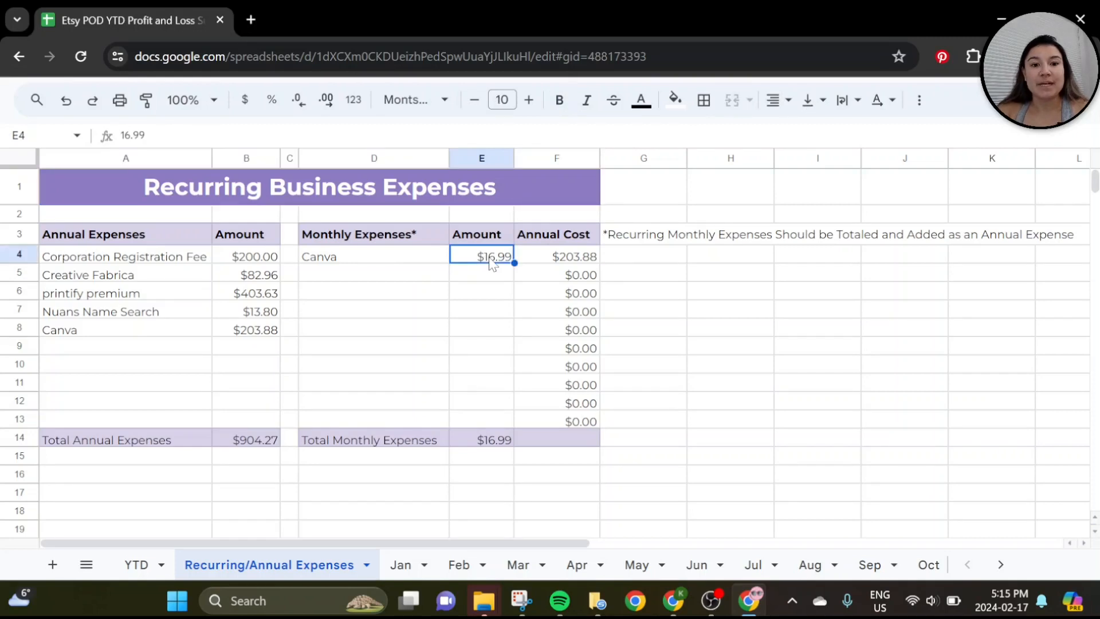
left_click(541, 267)
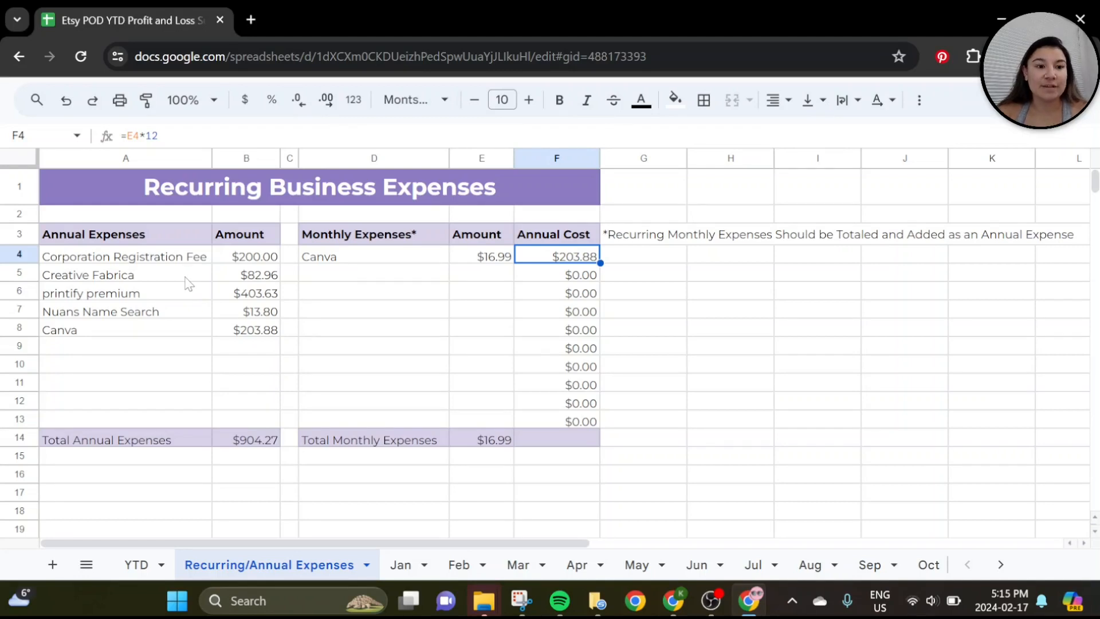
left_click(181, 311)
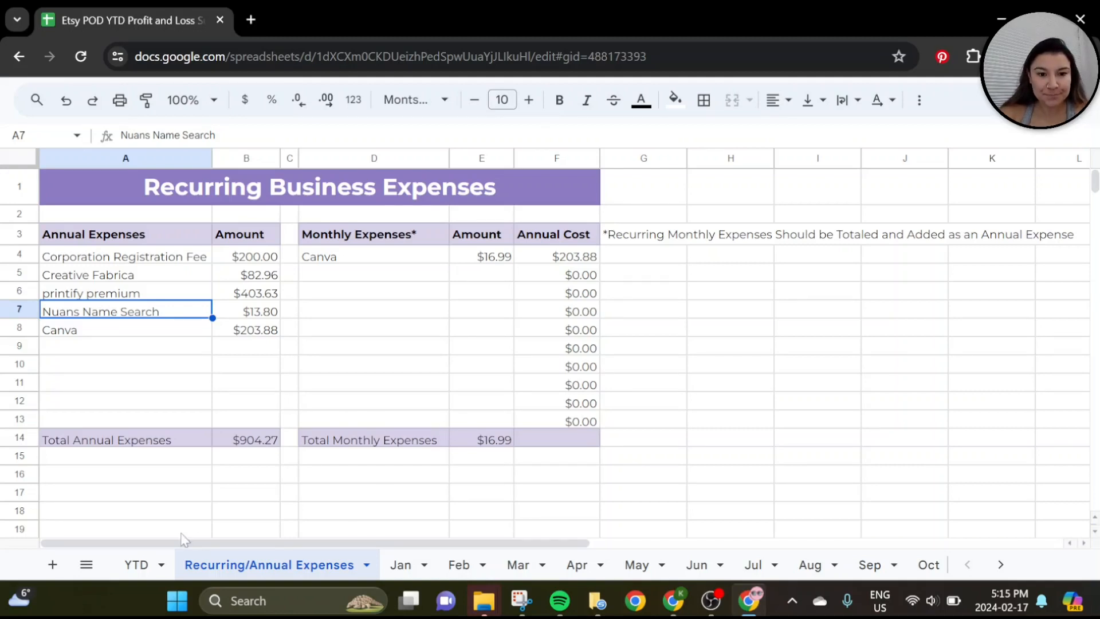
Step: Check the Annual Expenses amount on the January sheet and the YTD Annual Expenses formula on the year-to-date summary
left_click(401, 565)
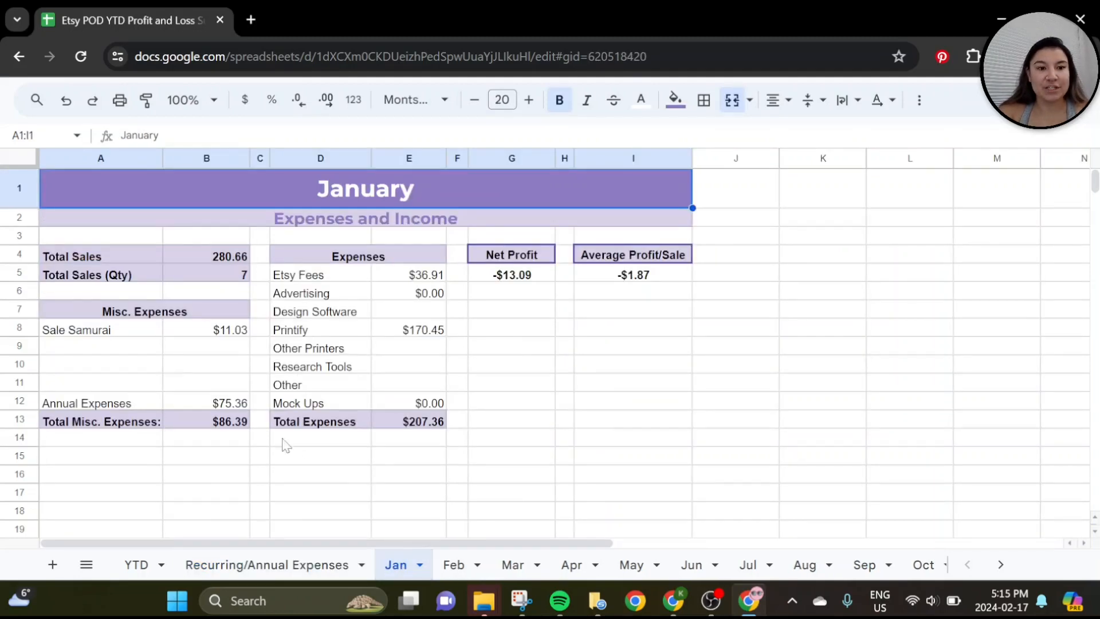
left_click(130, 408)
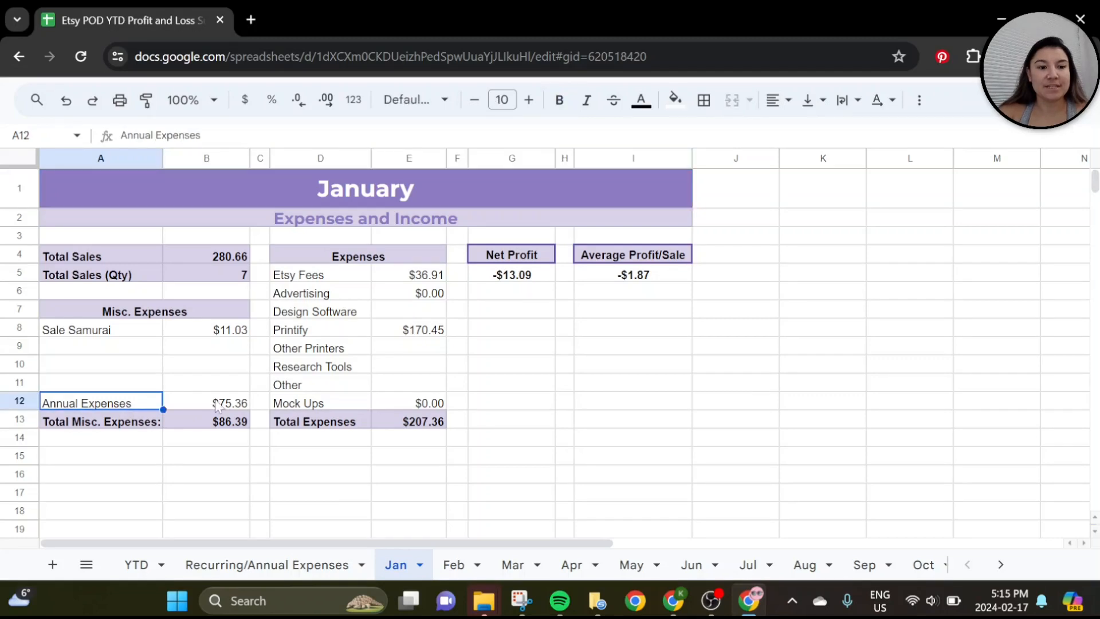
left_click(230, 408)
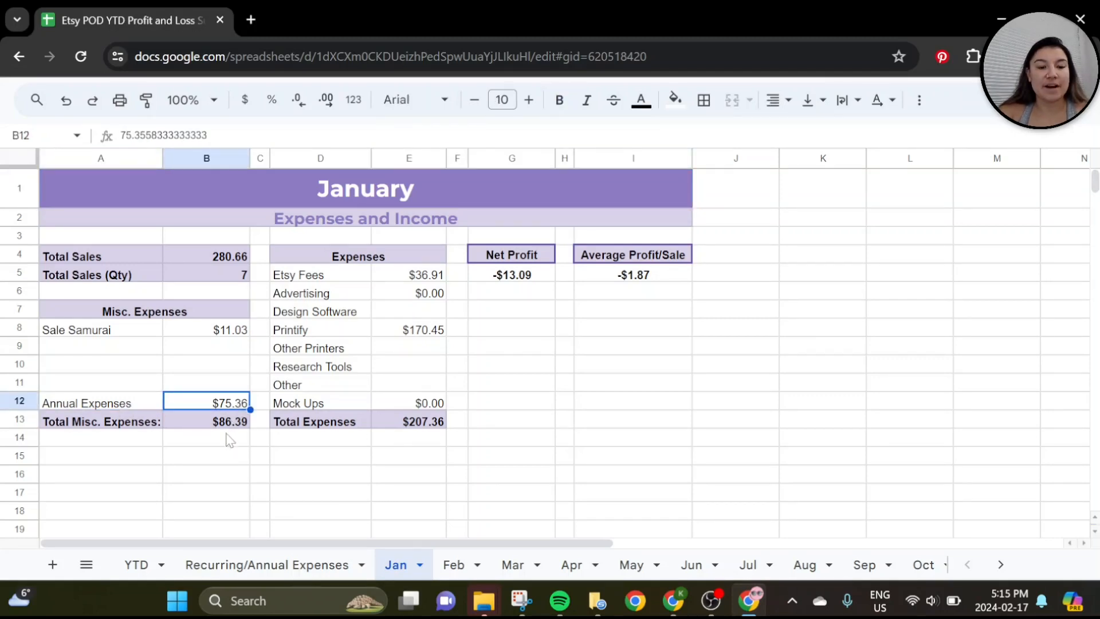
left_click(138, 564)
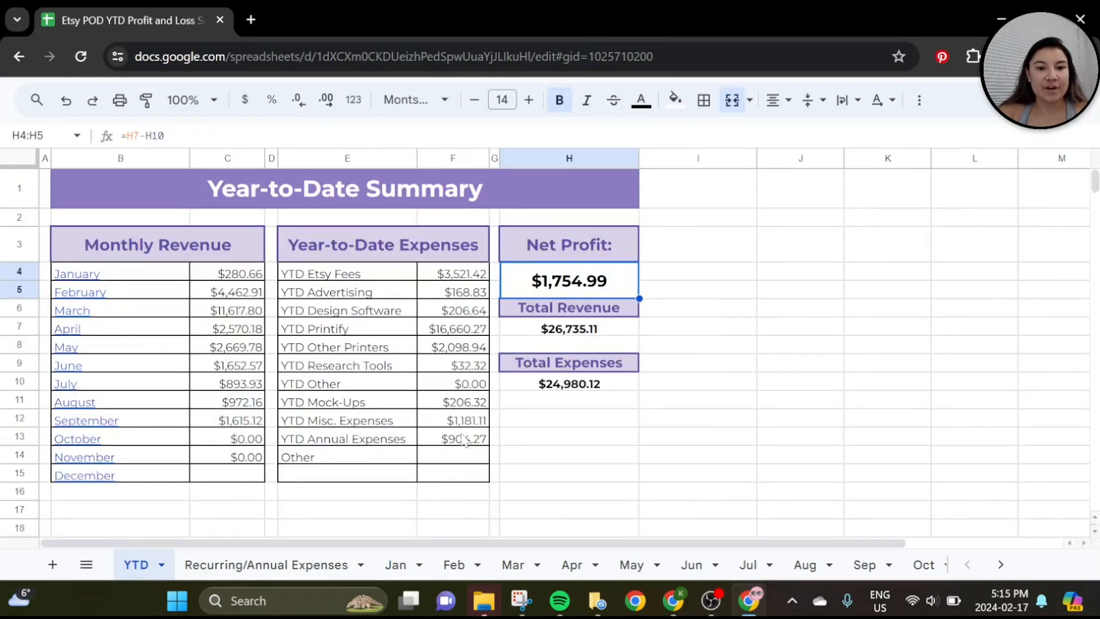
left_click(473, 442)
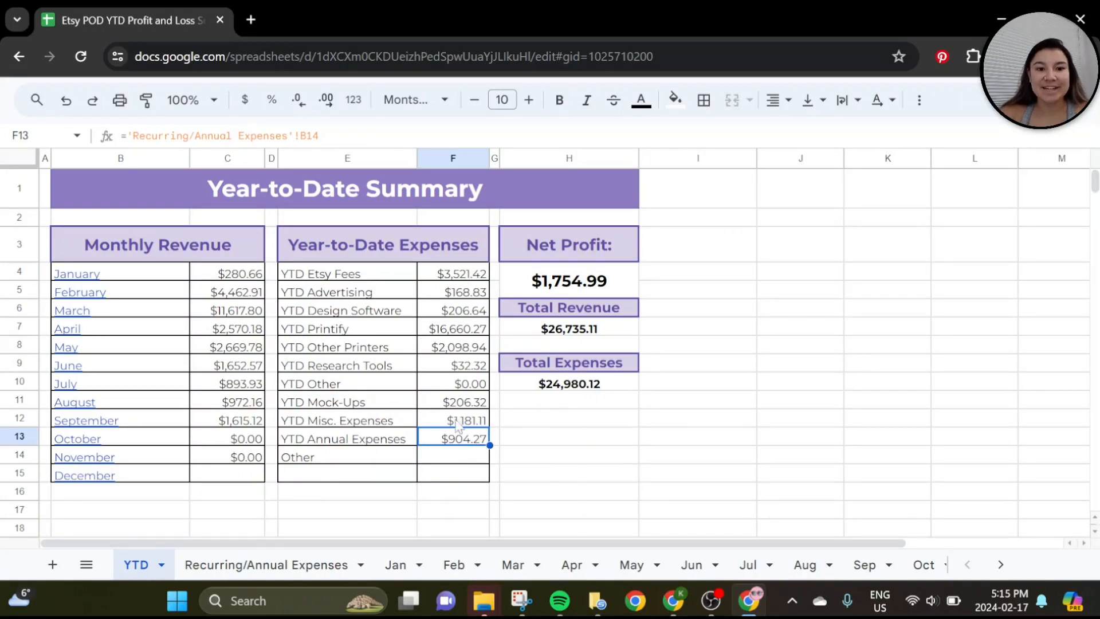
Step: Open the February sheet and inspect its Printify, Etsy Fees, Advertising and Mock Ups expense entries
left_click(444, 563)
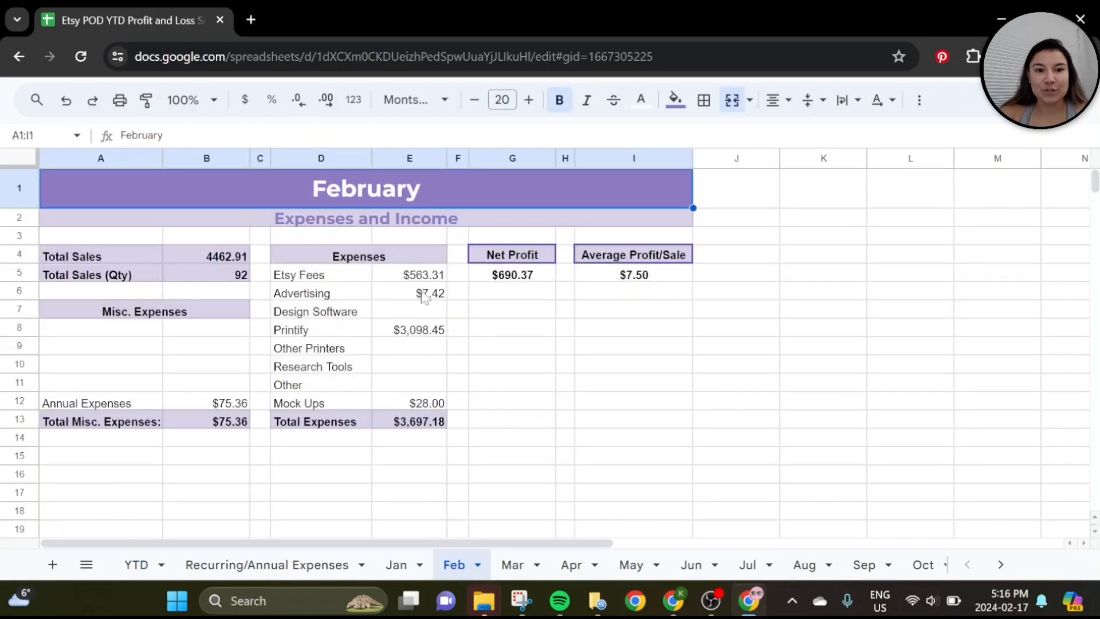
left_click(409, 335)
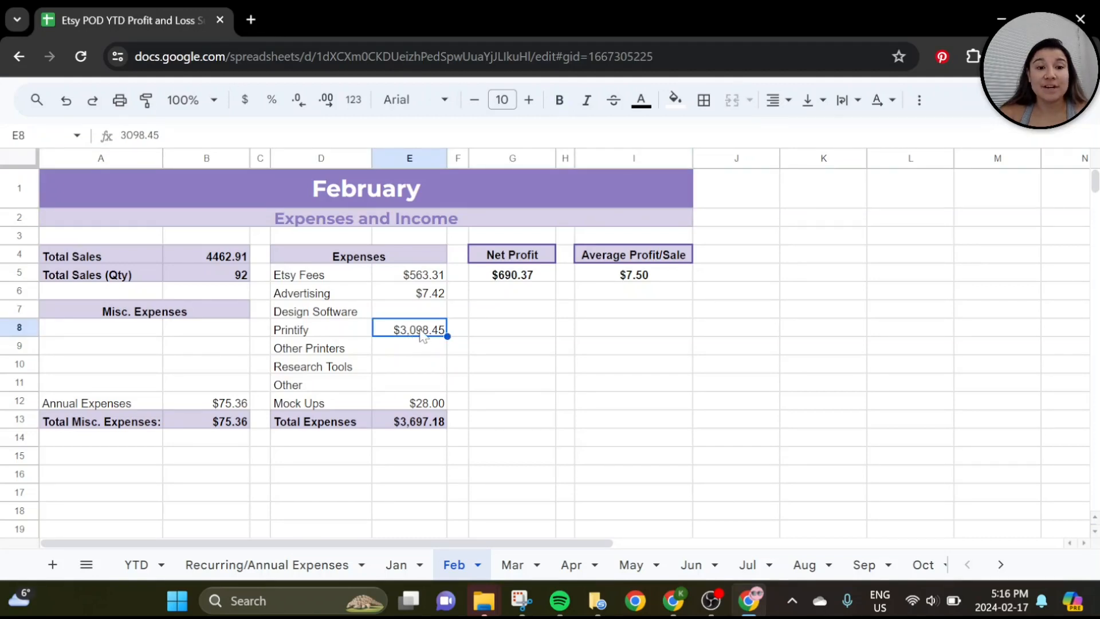
left_click(420, 276)
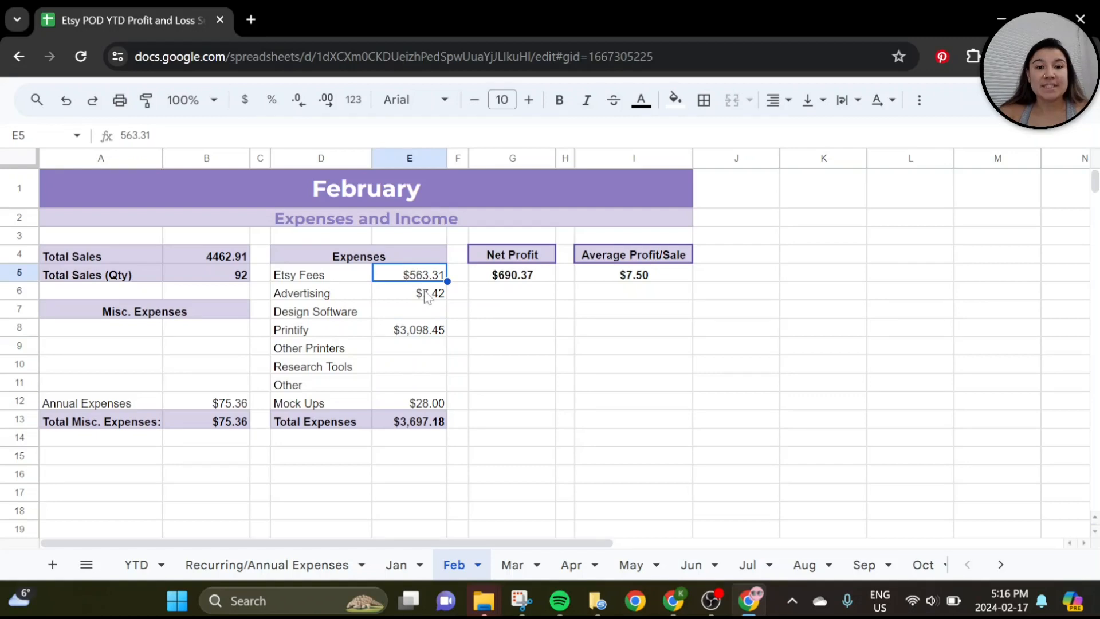
left_click(426, 295)
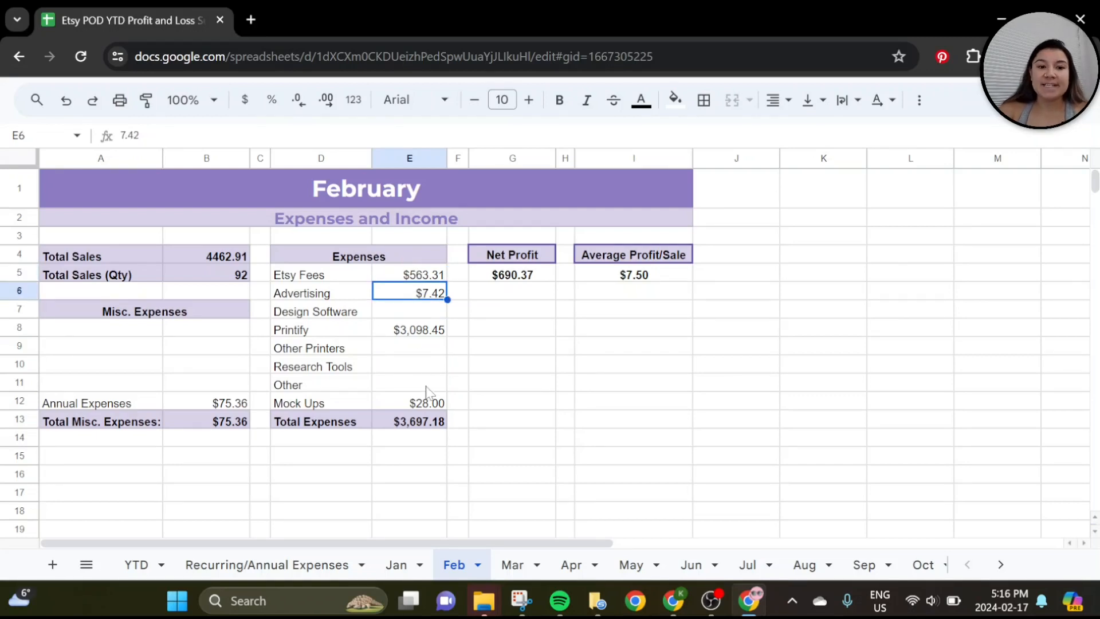
left_click(439, 406)
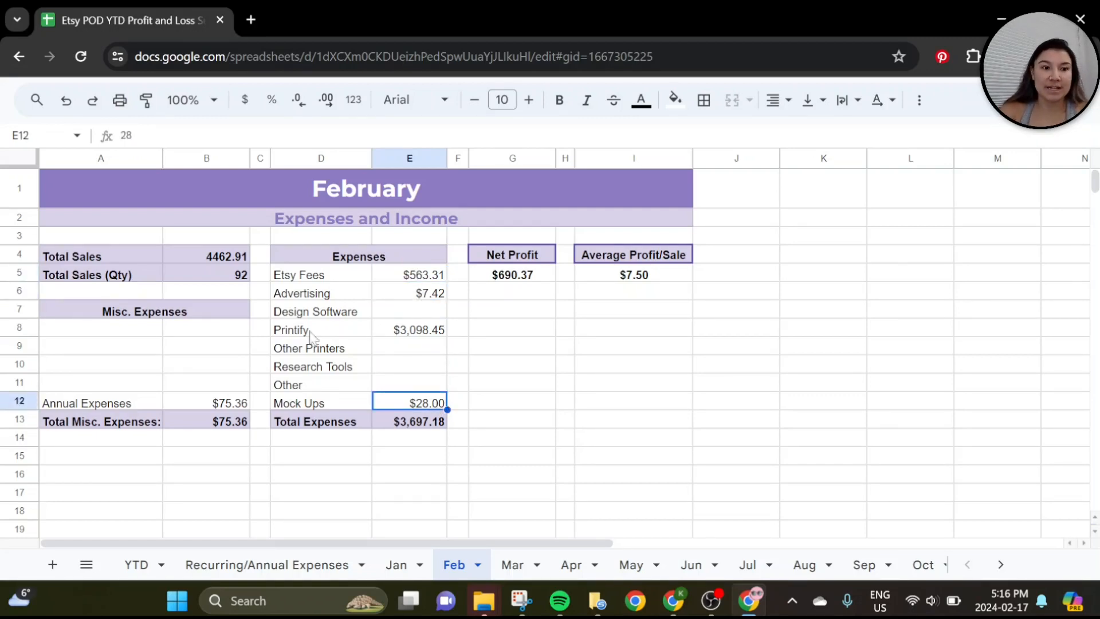
Step: Review the February figures that come from Etsy: Total Sales, Total Sales (Qty), Etsy Fees and Advertising
left_click(223, 258)
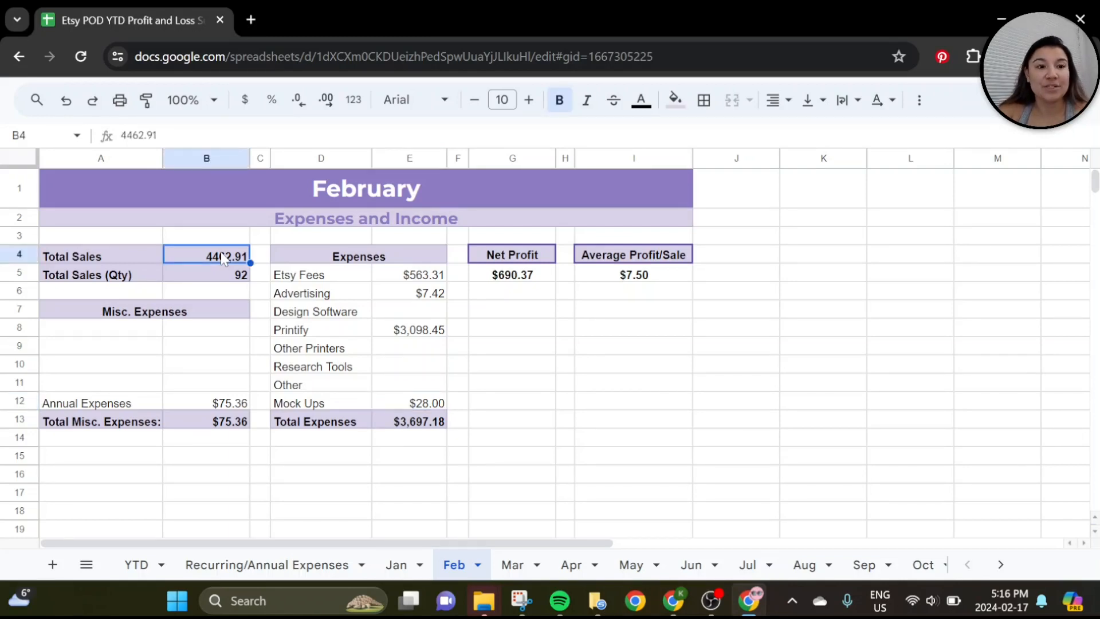
left_click(226, 280)
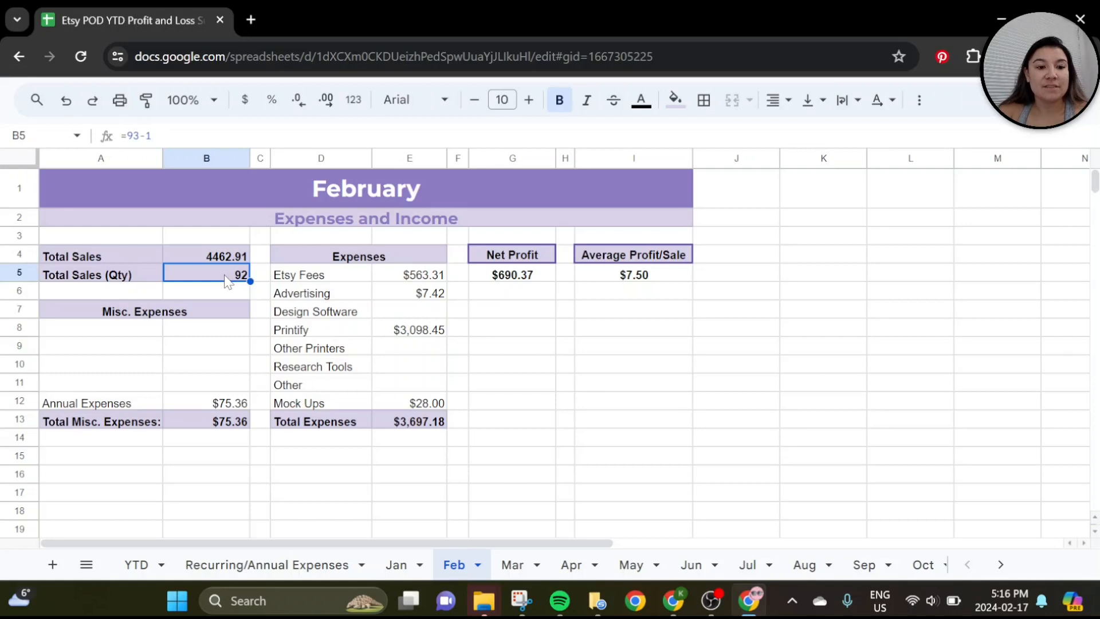
left_click(416, 279)
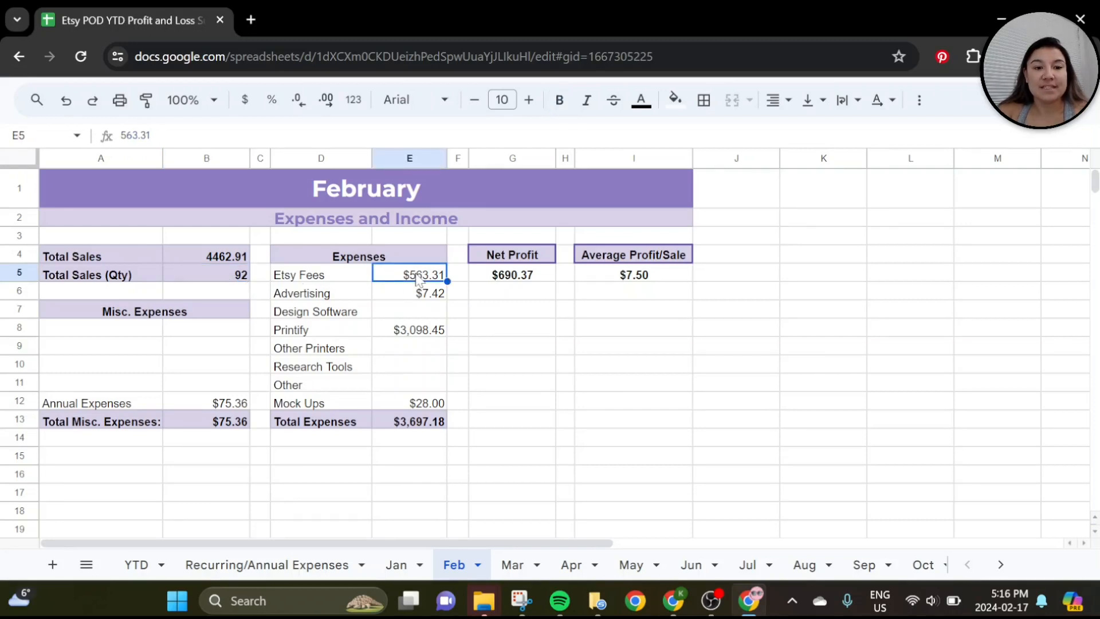
left_click(420, 293)
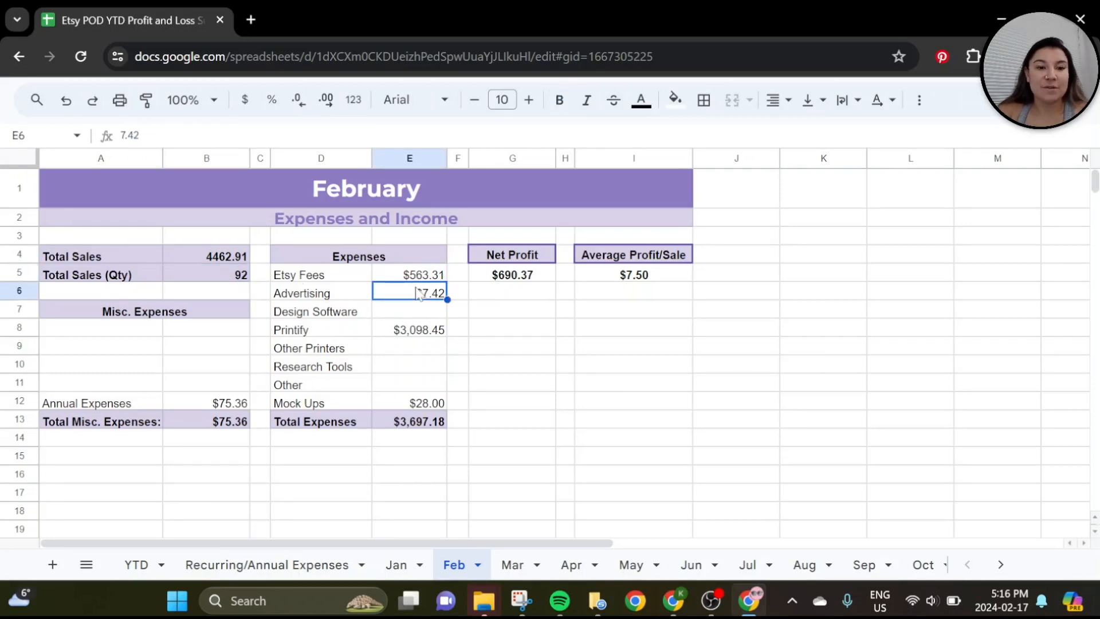
left_click(411, 275)
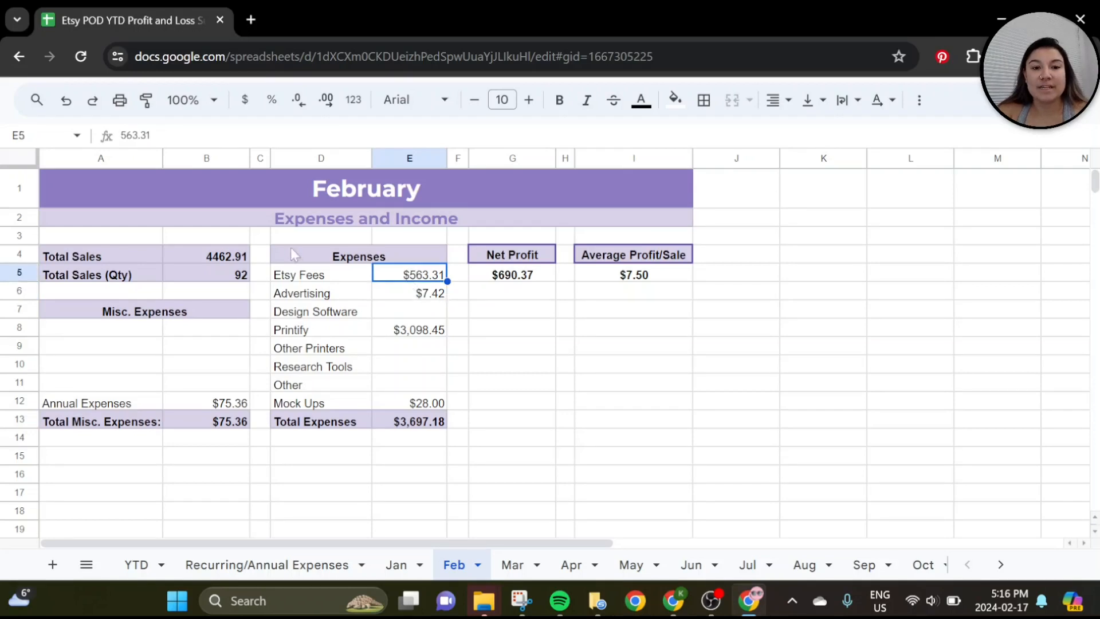
left_click(221, 256)
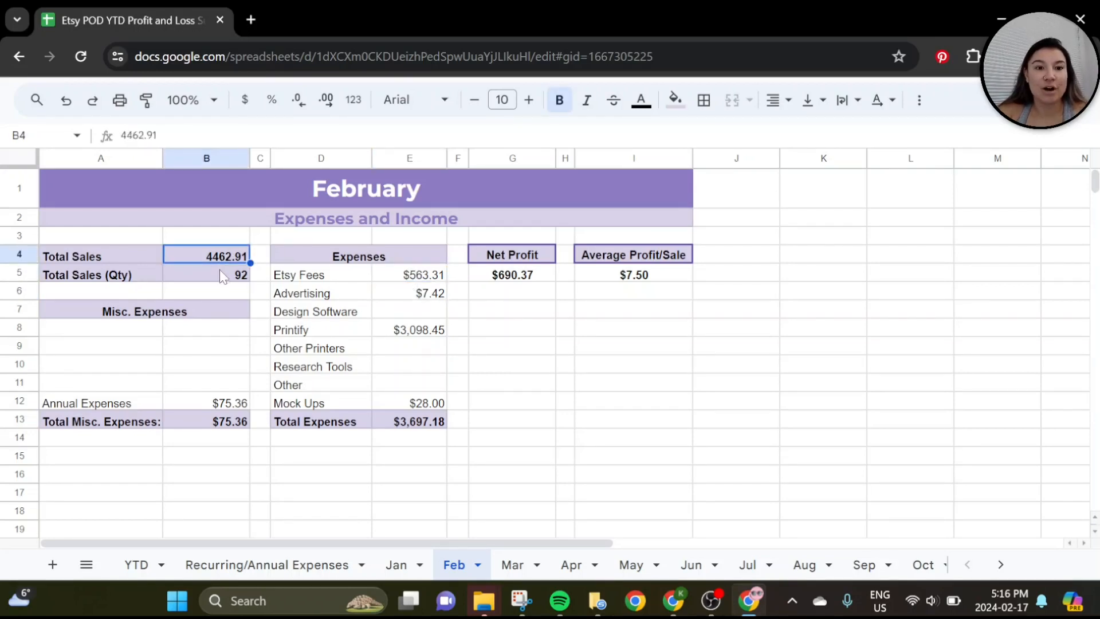
left_click(219, 272)
left_click(393, 277)
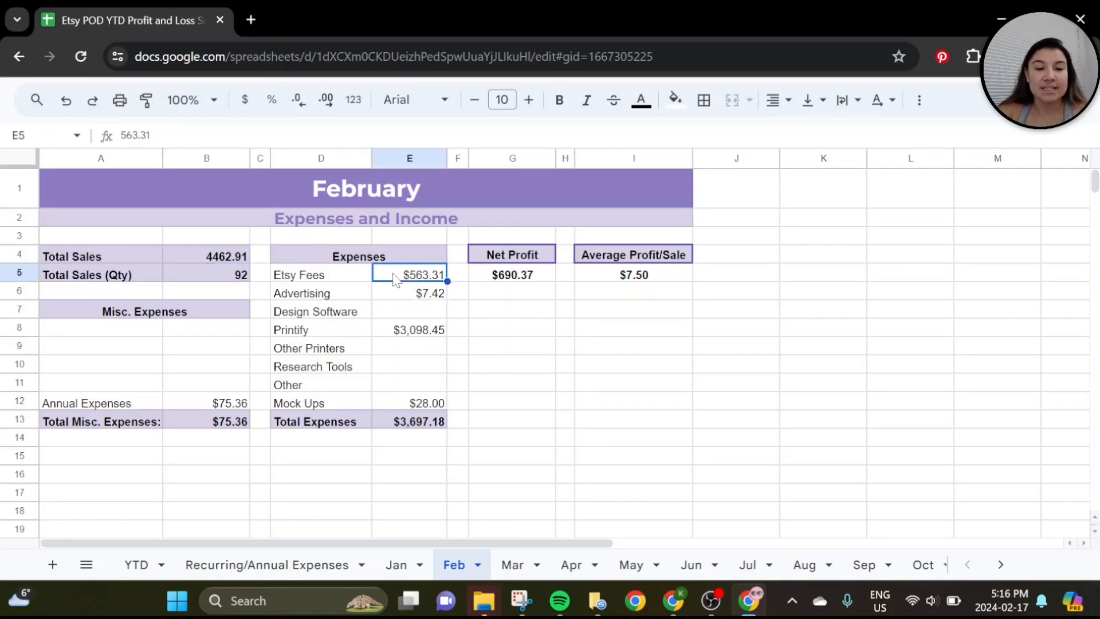
left_click(219, 275)
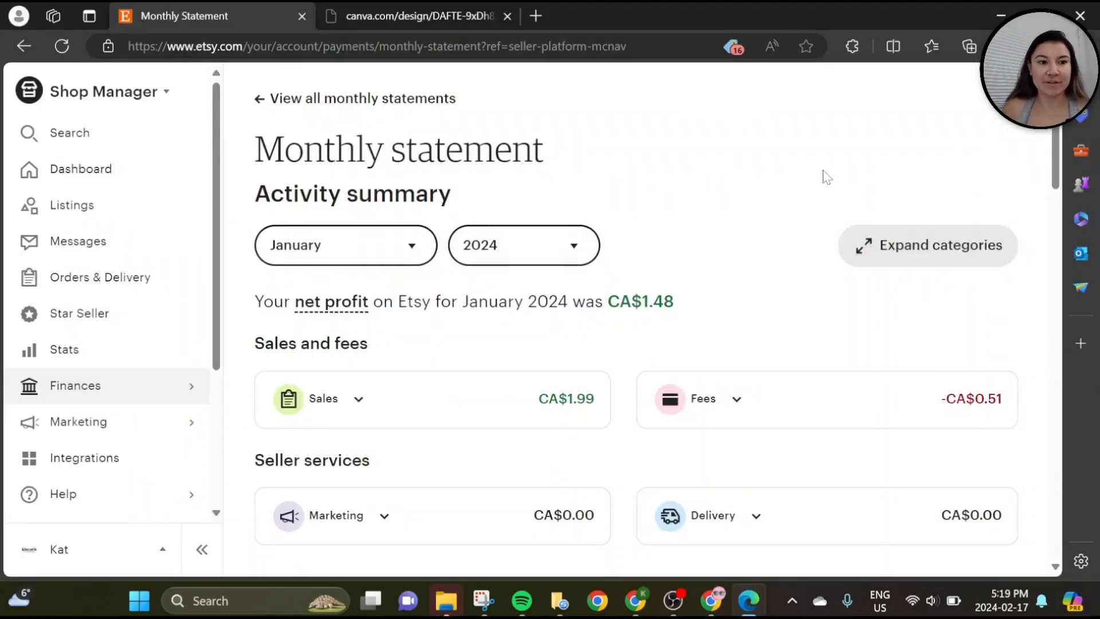
Step: Look over Etsy's January 2024 monthly statement, refer to the January sheet in Google Sheets, and expand the statement's Sales breakdown on Etsy
left_click(194, 388)
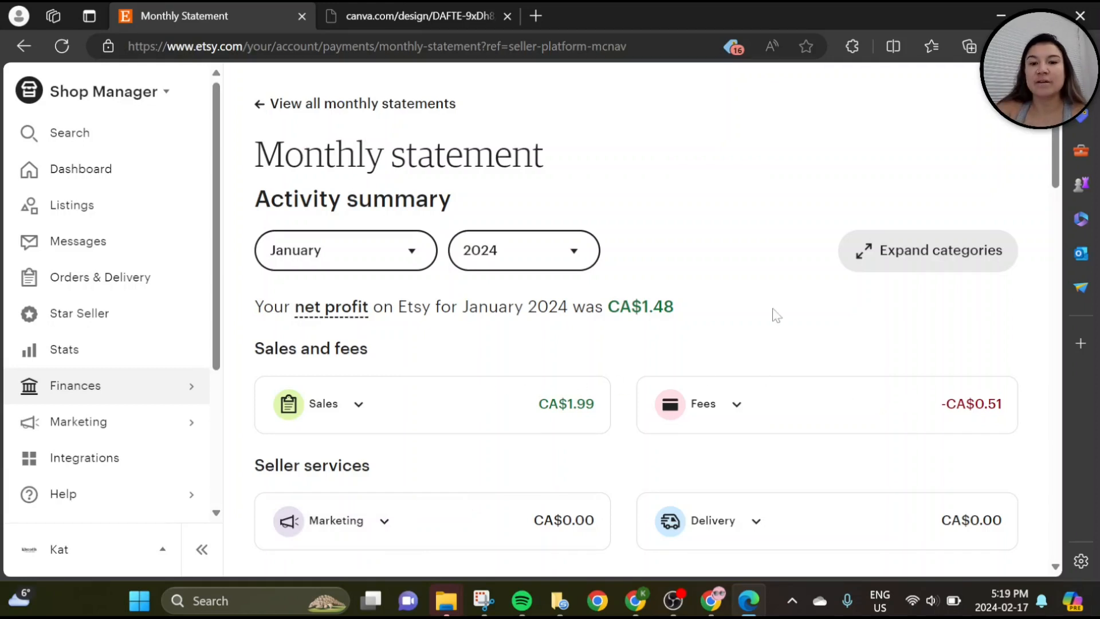
scroll(776, 315, "down", 1)
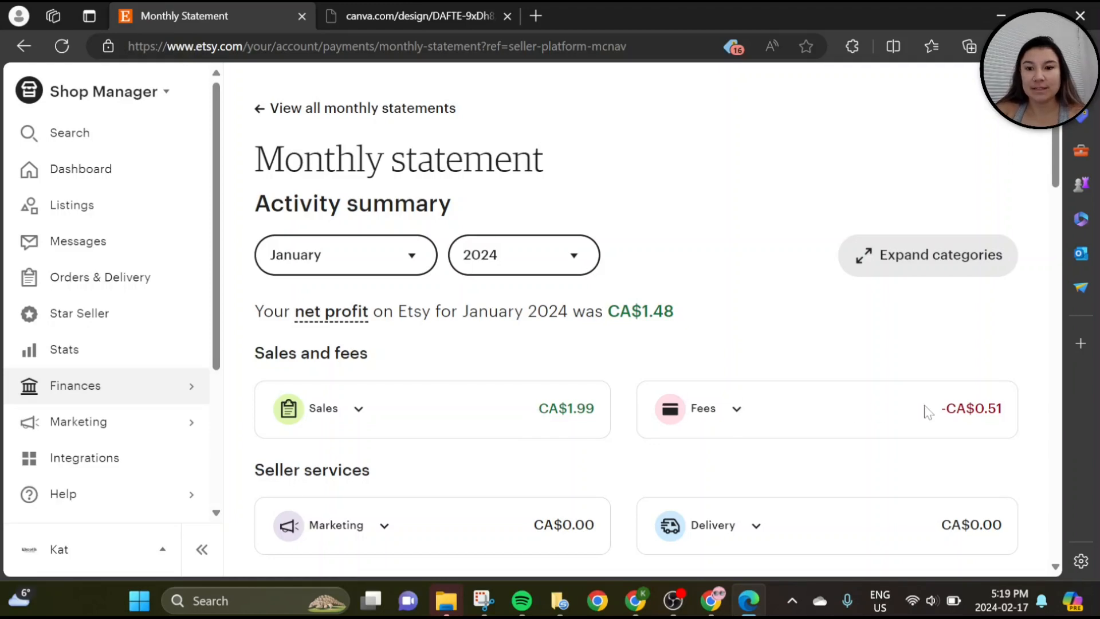
left_click(713, 601)
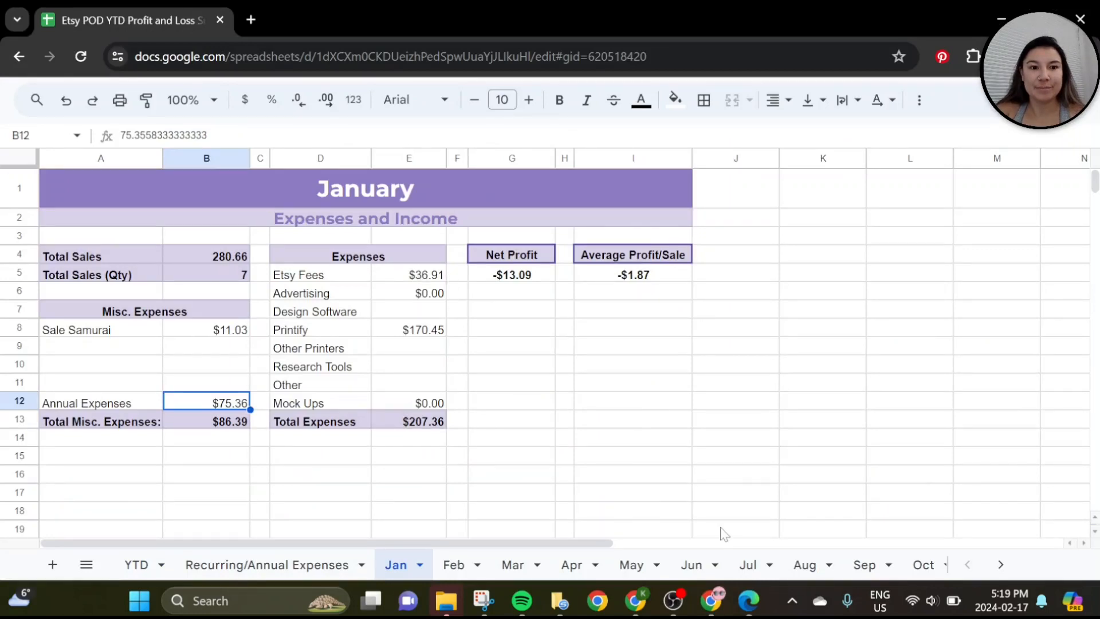
left_click(749, 609)
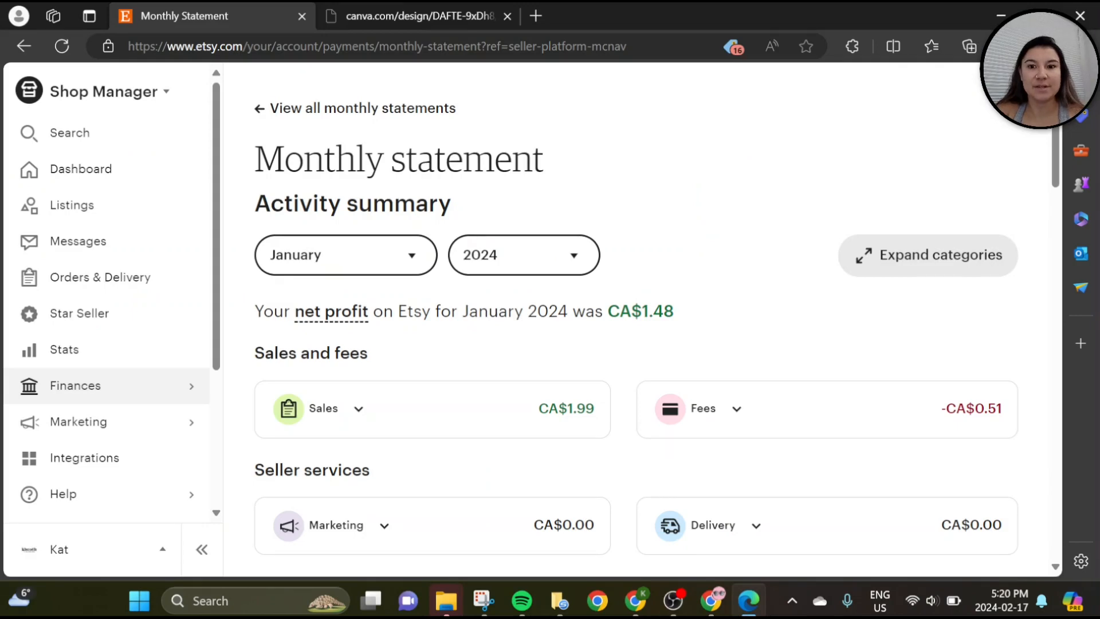
scroll(376, 321, "down", 1)
left_click(359, 367)
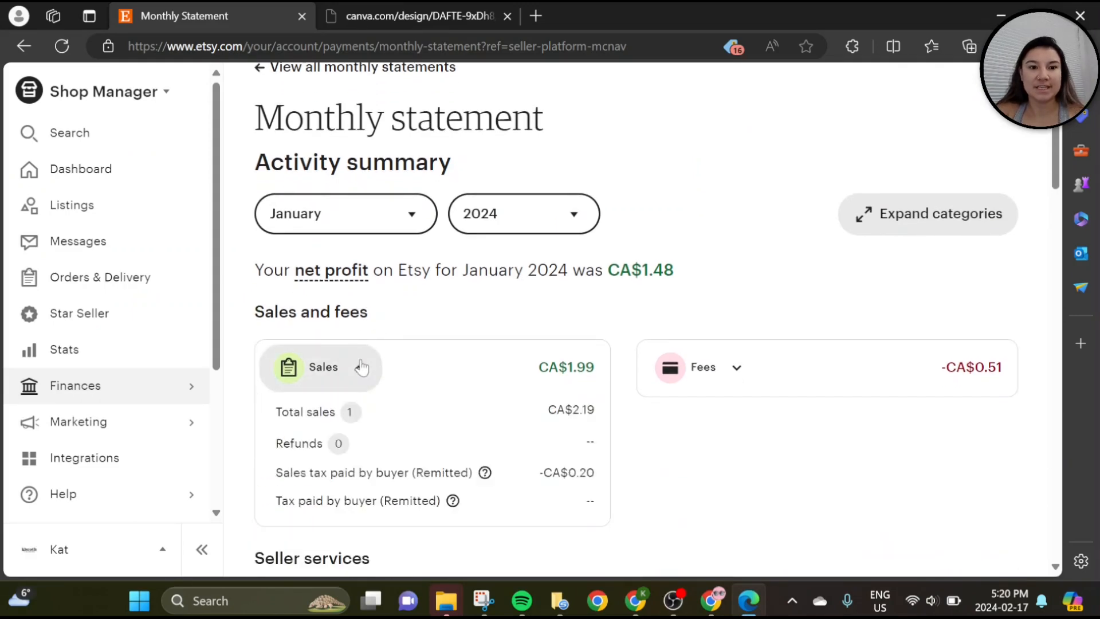
Step: Finish viewing the Etsy monthly statement and review the Printify and Mock Ups expenses on the February sheet in Google Sheets
scroll(361, 368, "down", 2)
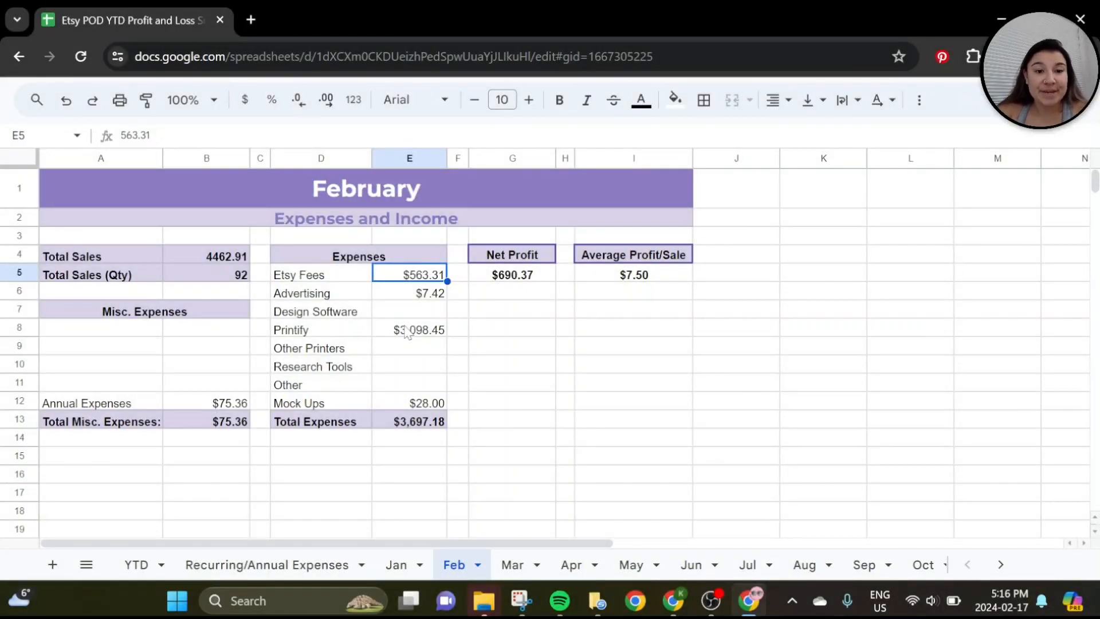
left_click(423, 335)
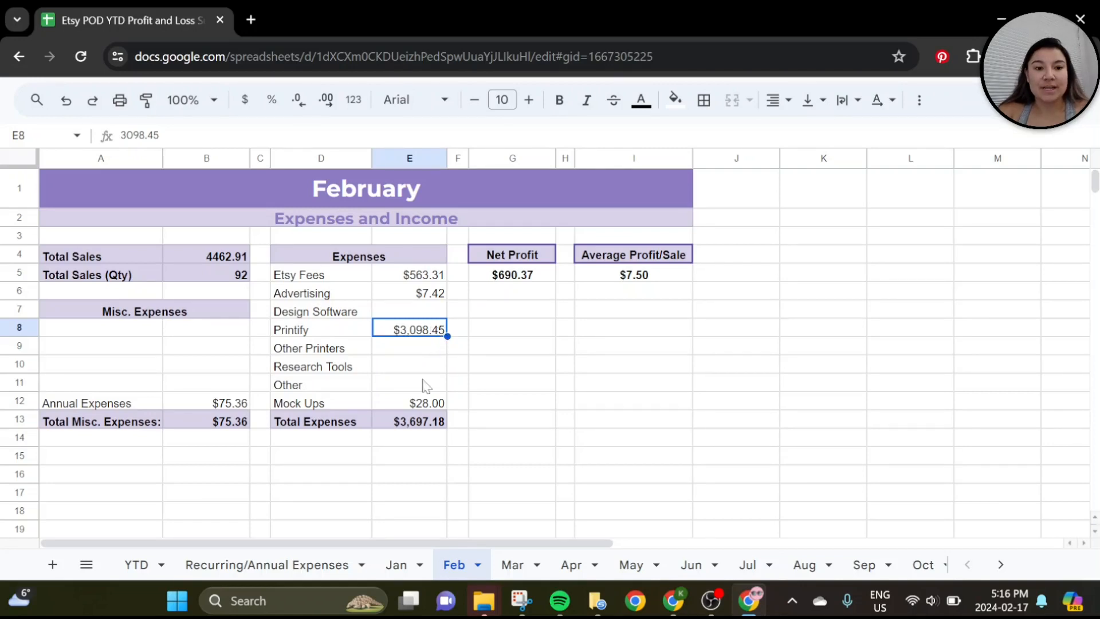
left_click(414, 407)
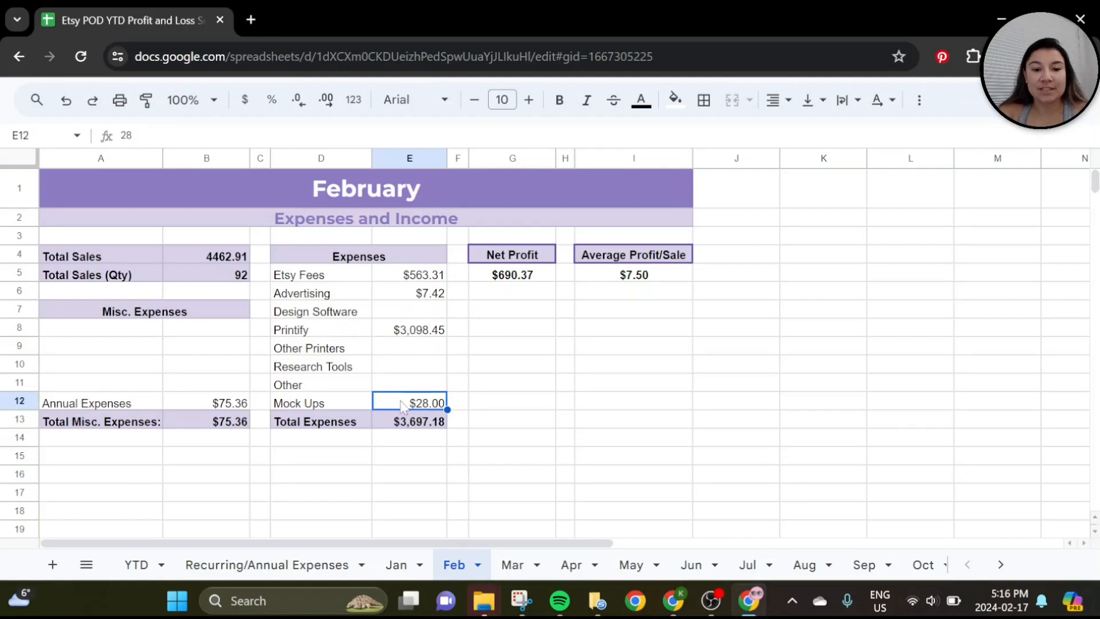
left_click(423, 335)
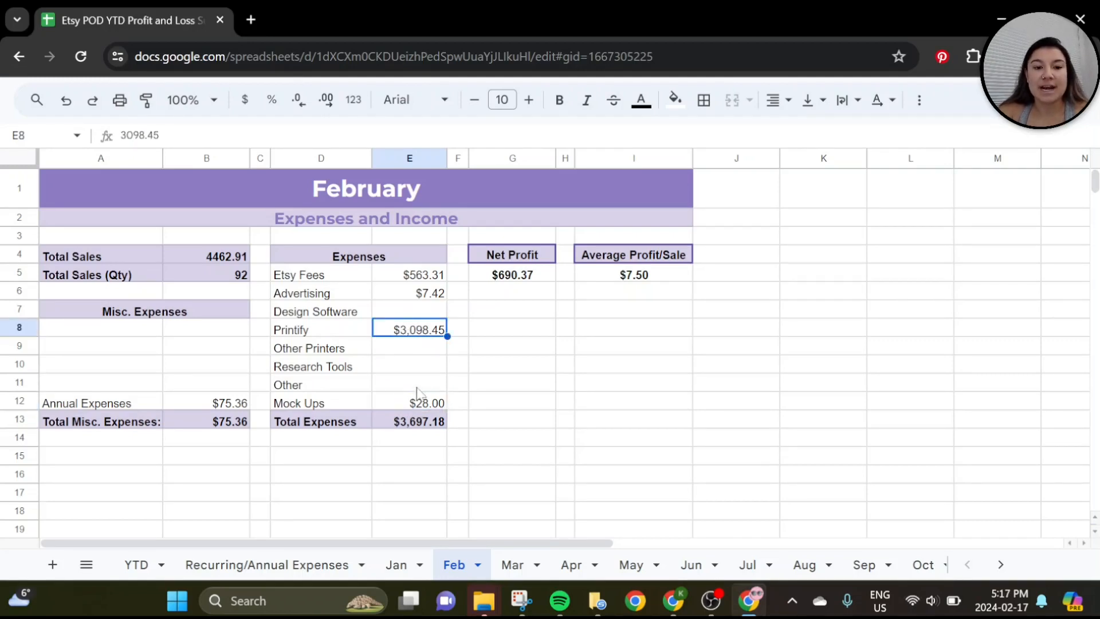
left_click(417, 406)
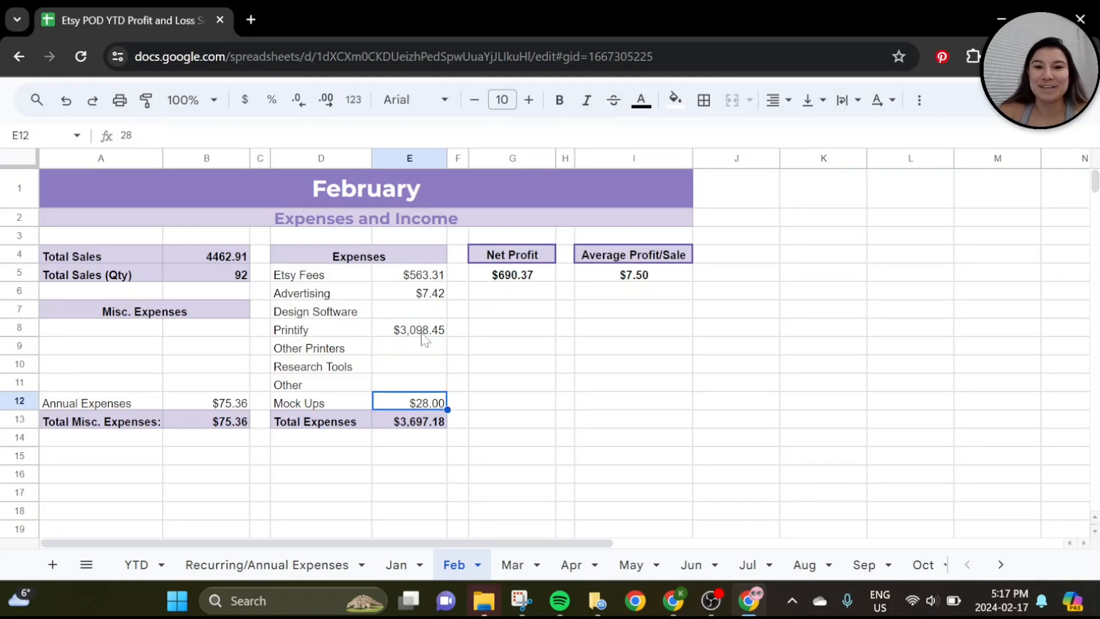
Step: Inspect February's Net Profit and Average Profit/Sale formulas along with the Total Sales (Qty) entry
left_click(511, 278)
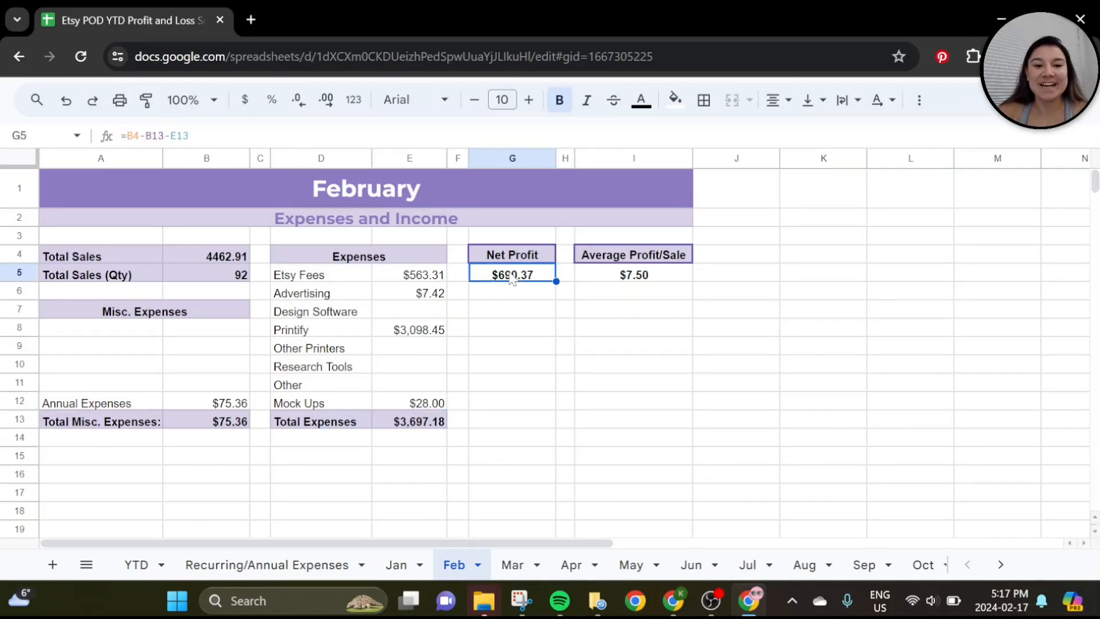
left_click(630, 283)
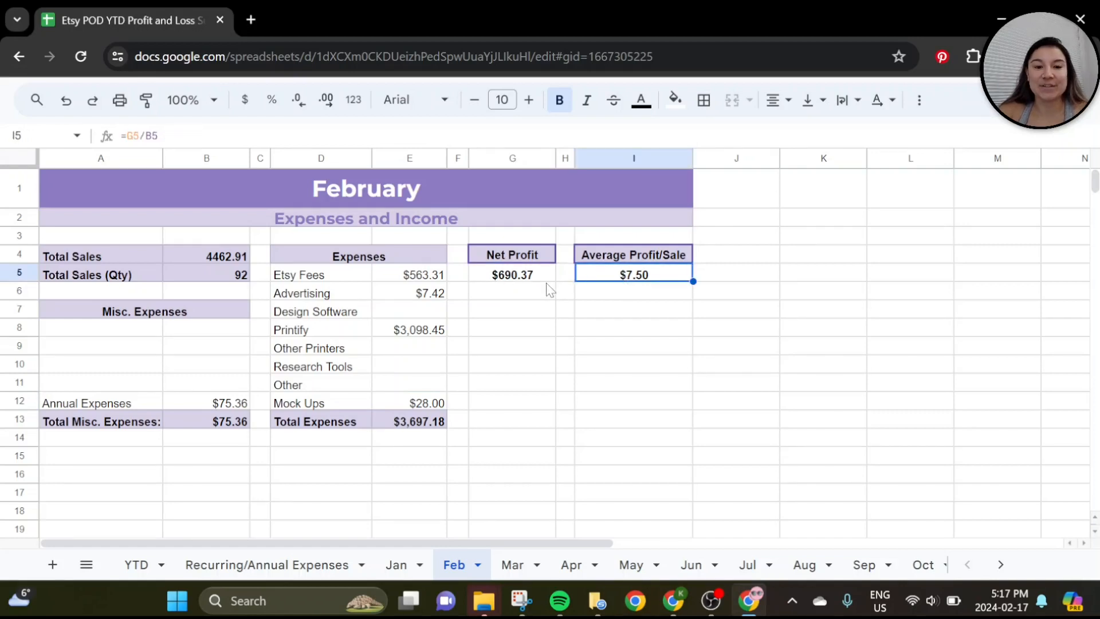
left_click(542, 277)
left_click(668, 277)
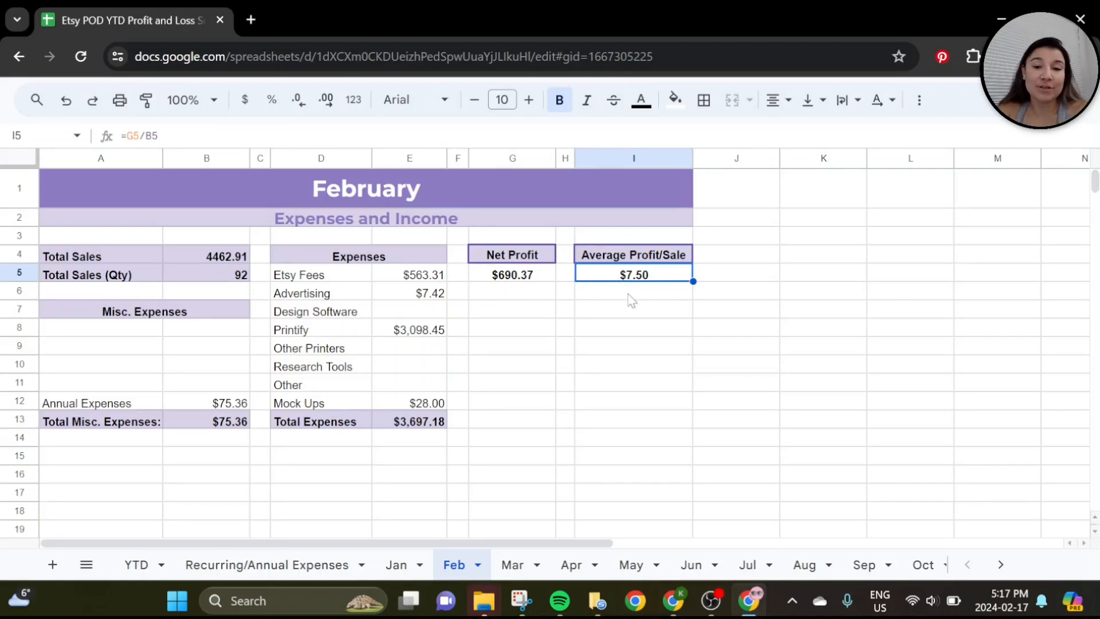
left_click(549, 279)
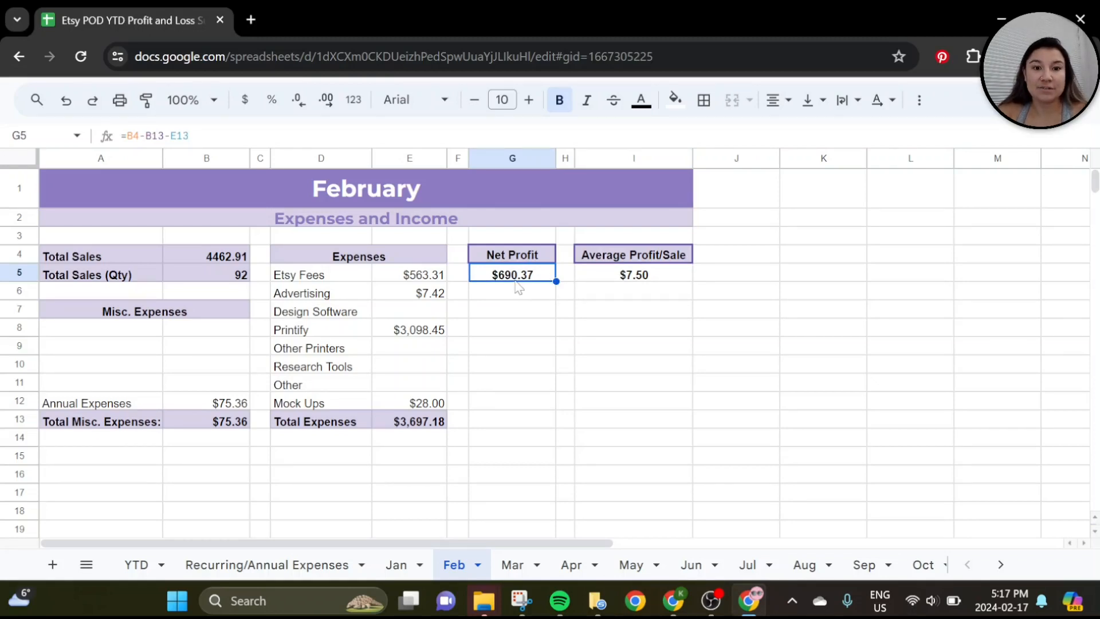
left_click(242, 279)
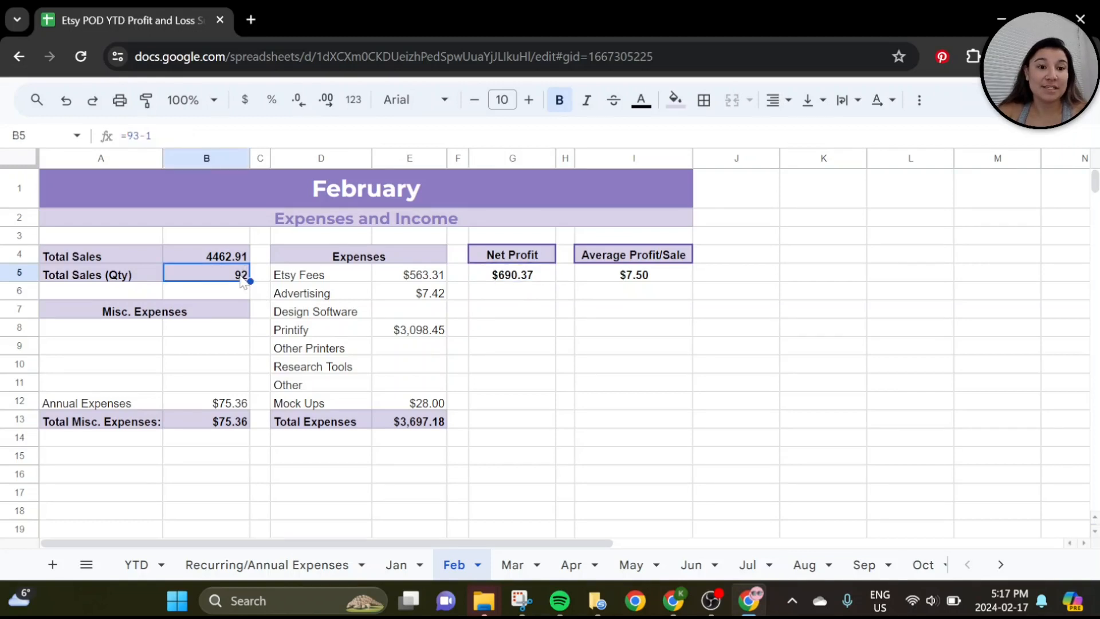
Step: Open the year-to-date summary and look over its Year-to-Date Expenses, including the Other row and the YTD Research Tools formula
left_click(138, 565)
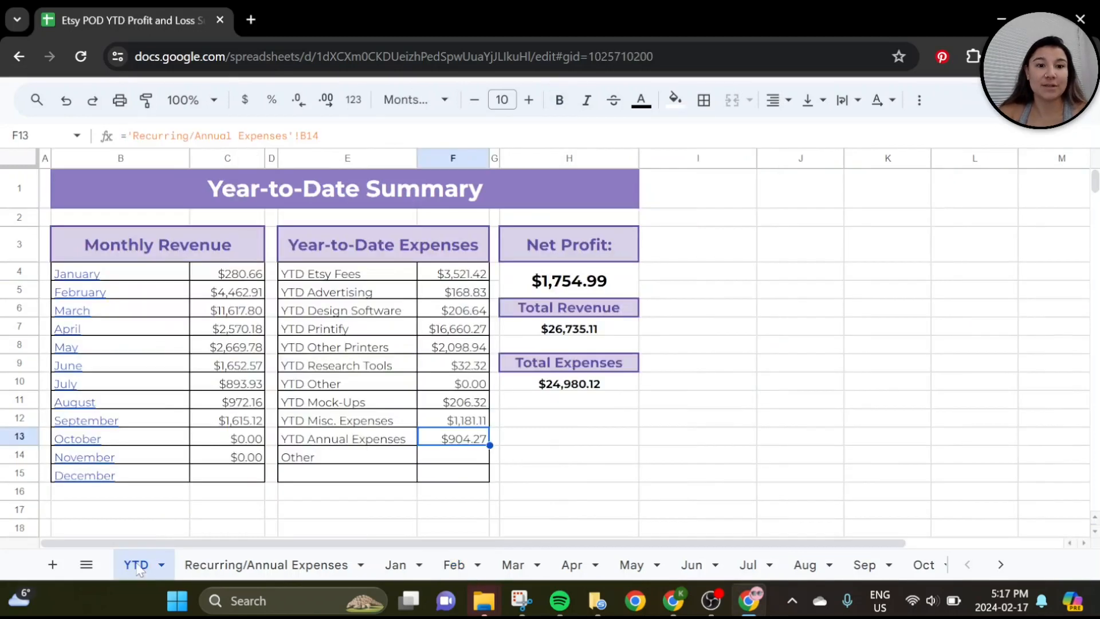
left_click(376, 455)
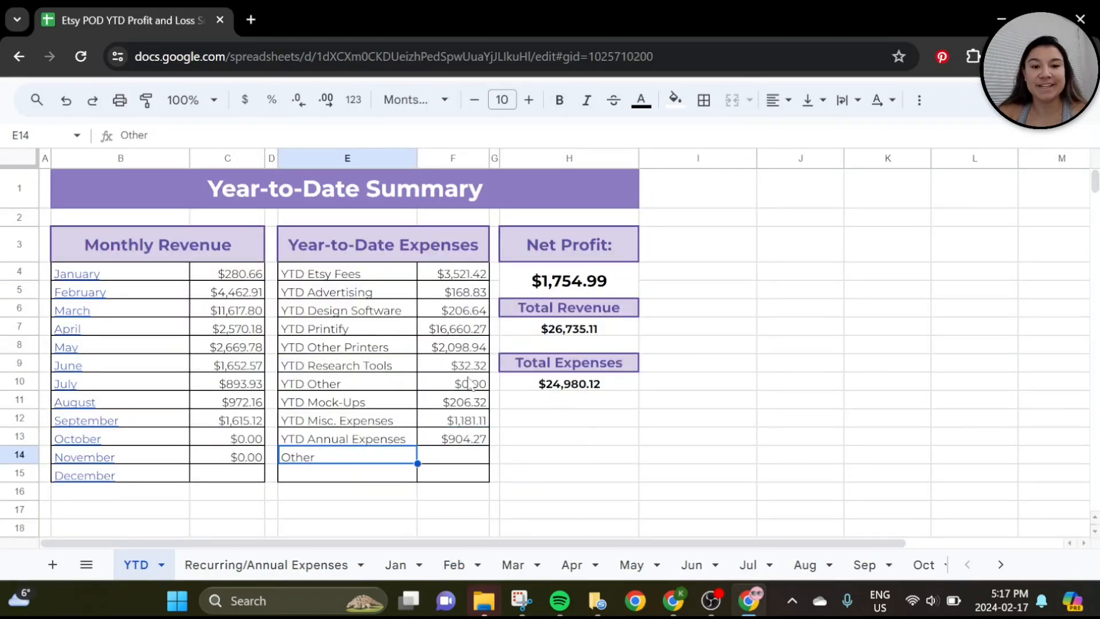
left_click(475, 367)
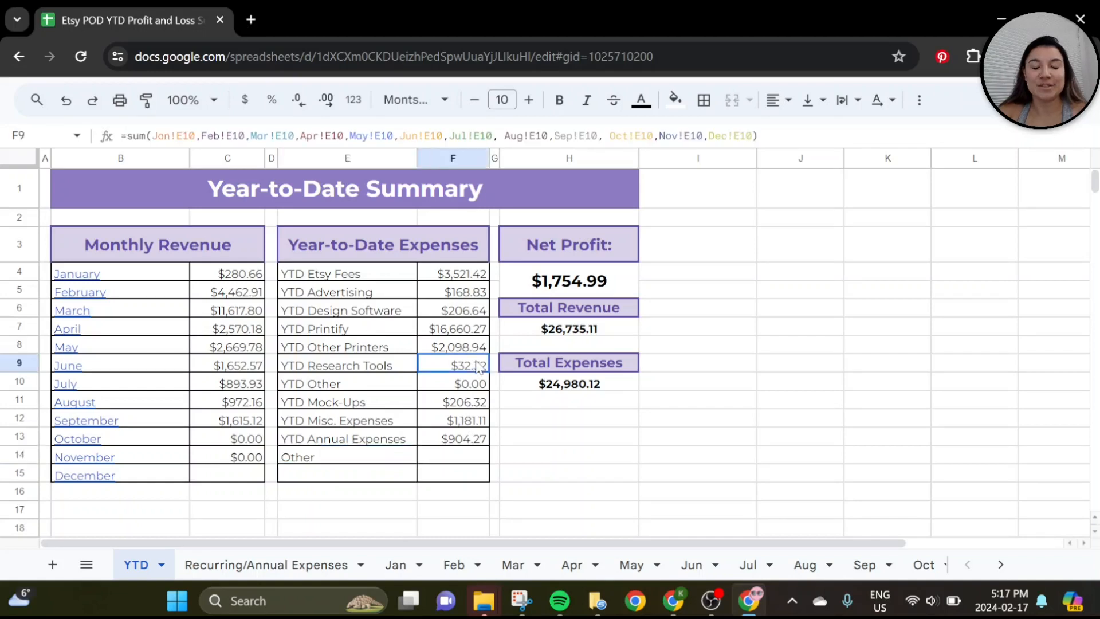
left_click(494, 327)
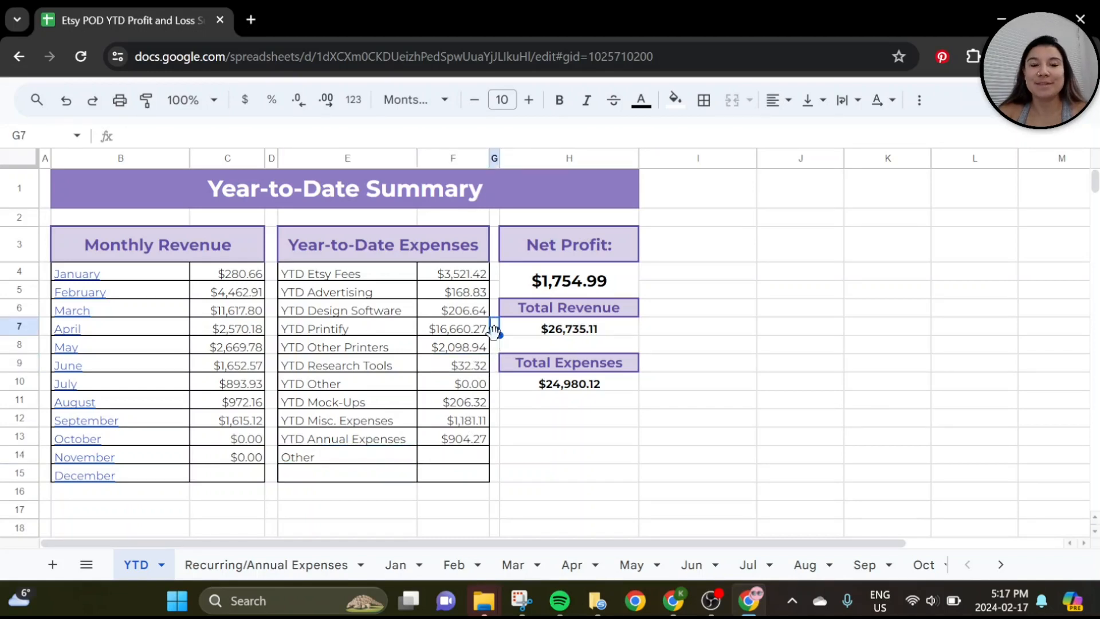